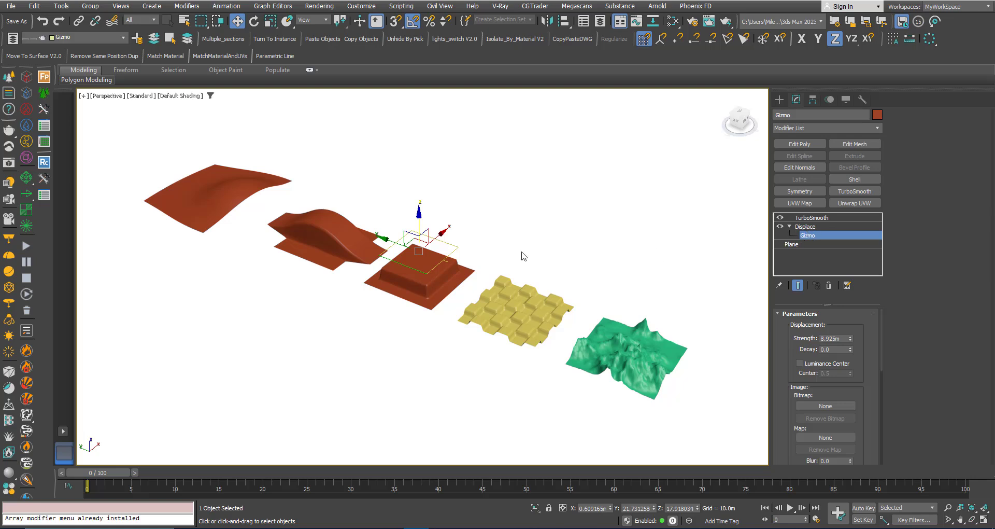
Step: Scale the Displace gizmo of the red plane beside the checker plane and tilt it about its X axis
scroll(413, 262, up, 2)
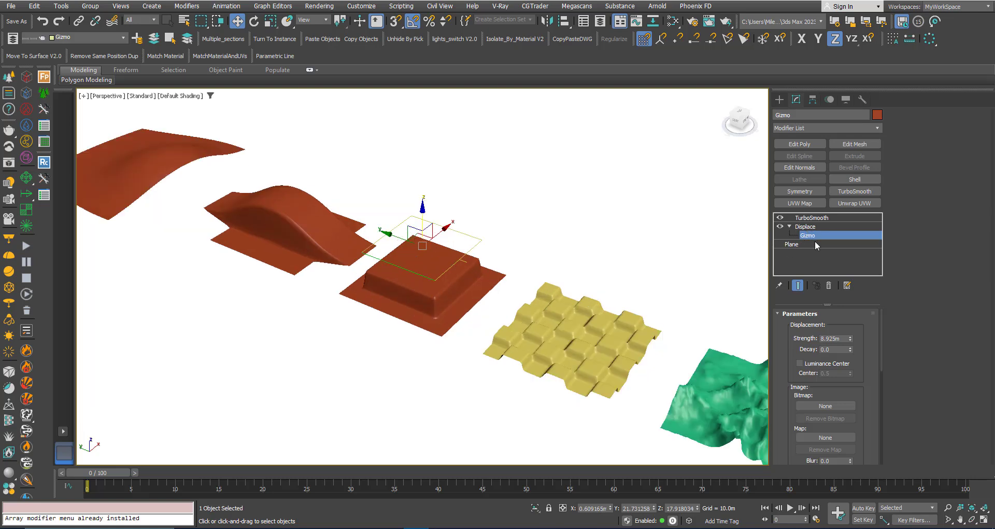
scroll(463, 289, down, 2)
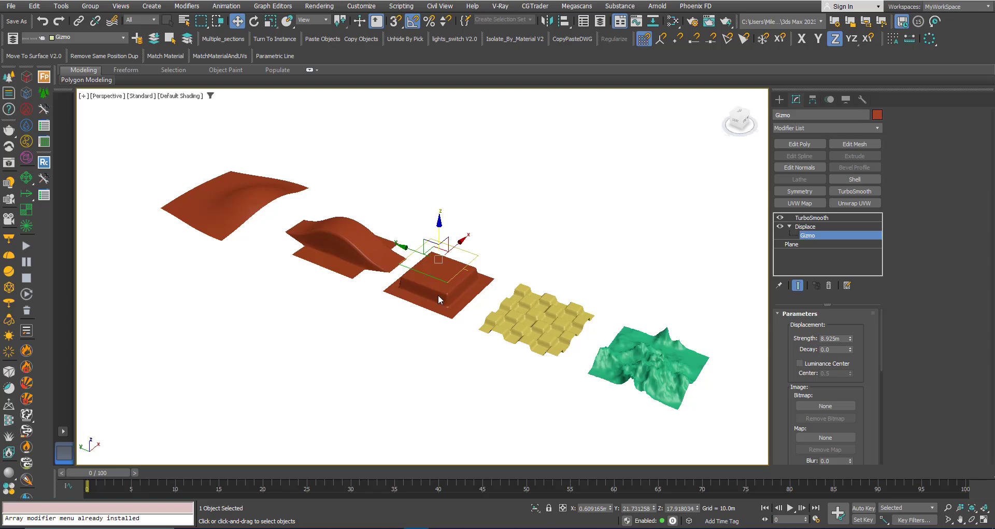
alt+middle_drag(438, 293, 440, 294)
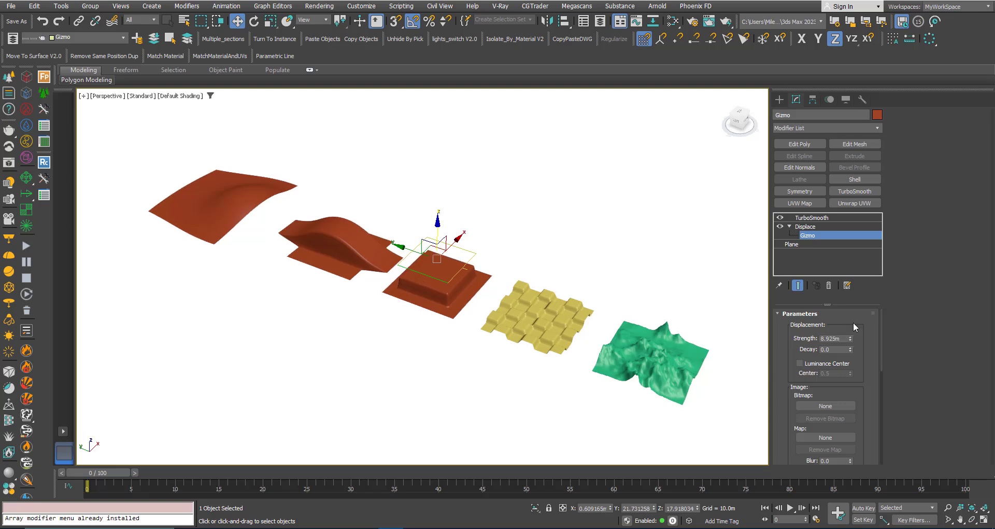
key(r)
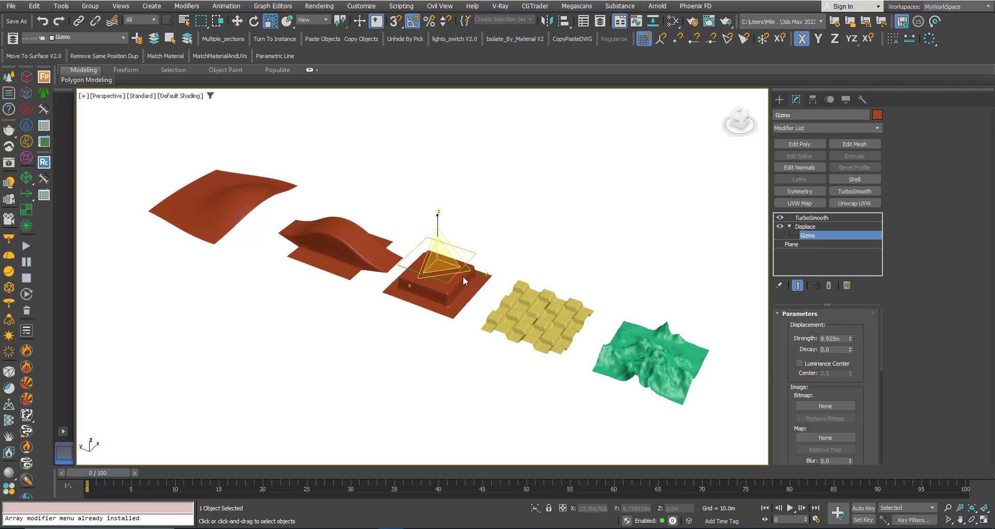
drag(462, 276, 418, 283)
drag(476, 272, 413, 283)
key(e)
scroll(431, 296, up, 3)
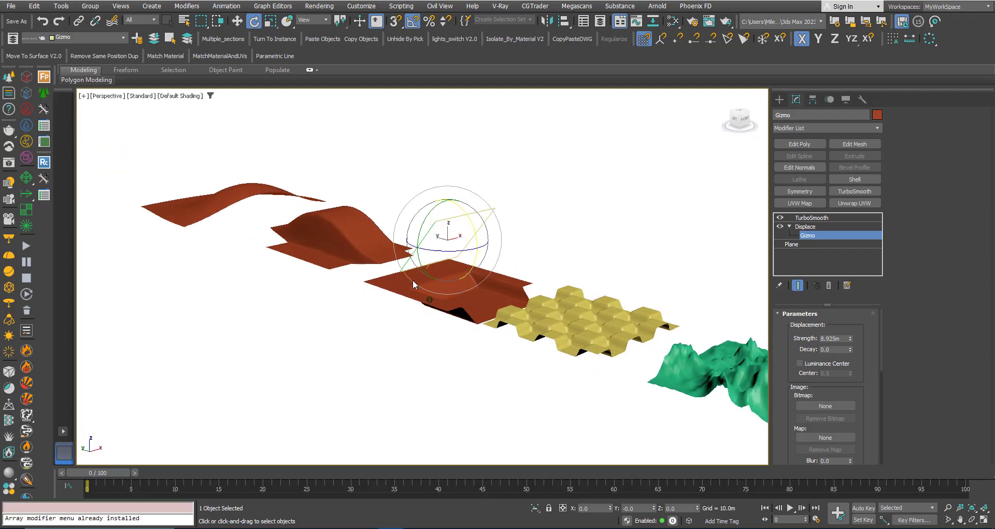
alt+middle_drag(413, 284, 498, 327)
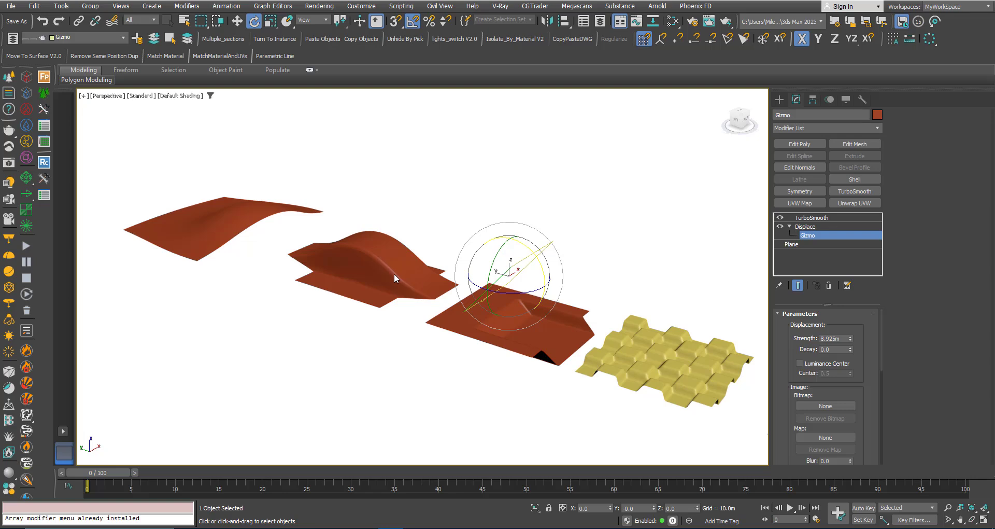
alt+middle_drag(394, 274, 409, 291)
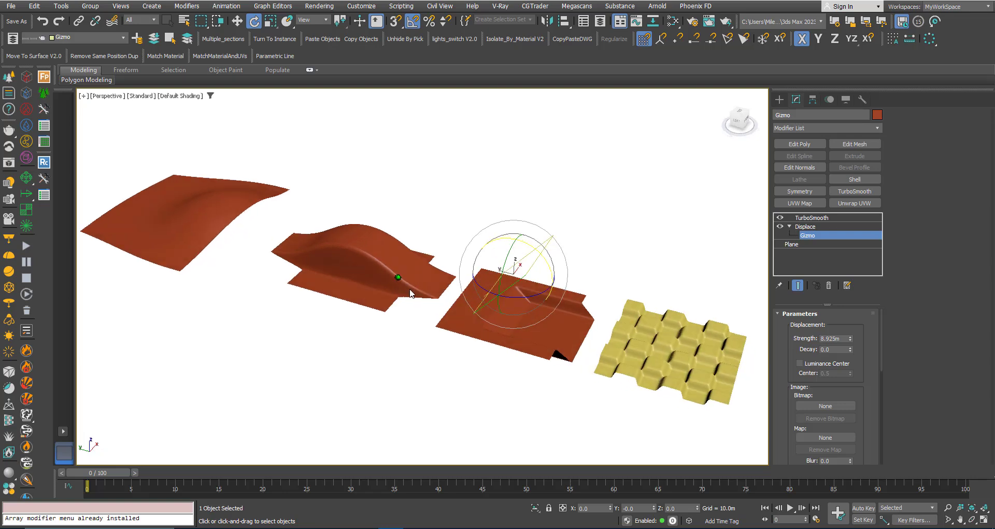
click(805, 227)
Step: Move the Displace gizmo of the Gizmo001 plane in the YZ plane to about Y 117, Z -2.1
click(357, 266)
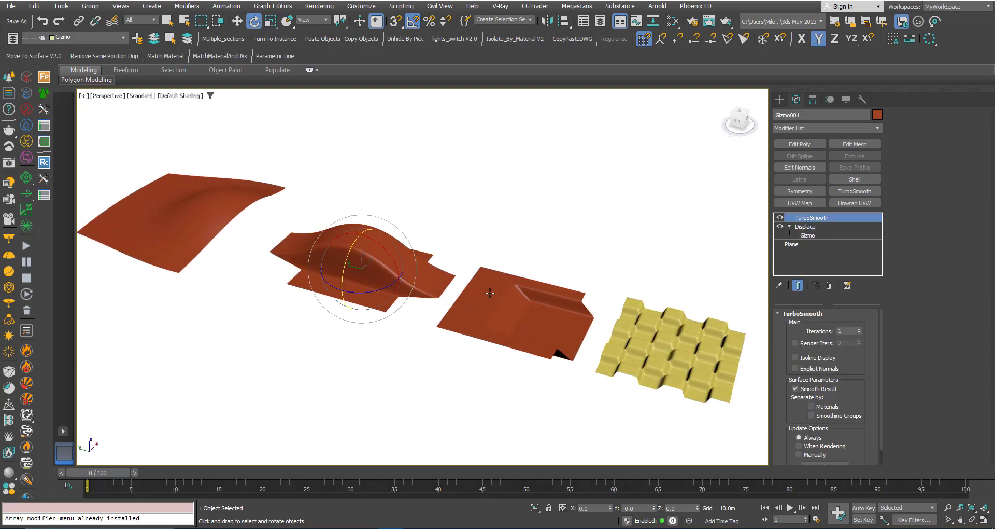
click(806, 236)
alt+middle_drag(363, 280, 374, 275)
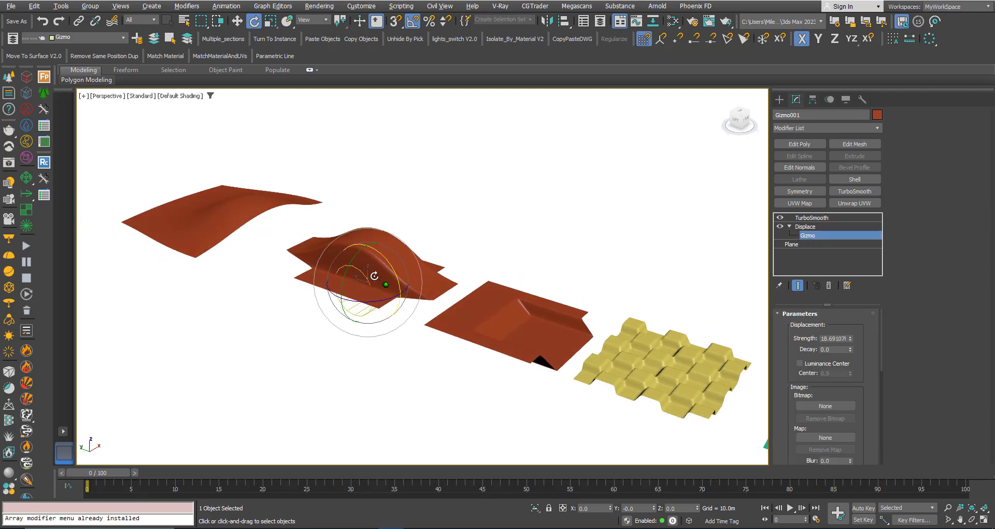
key(w)
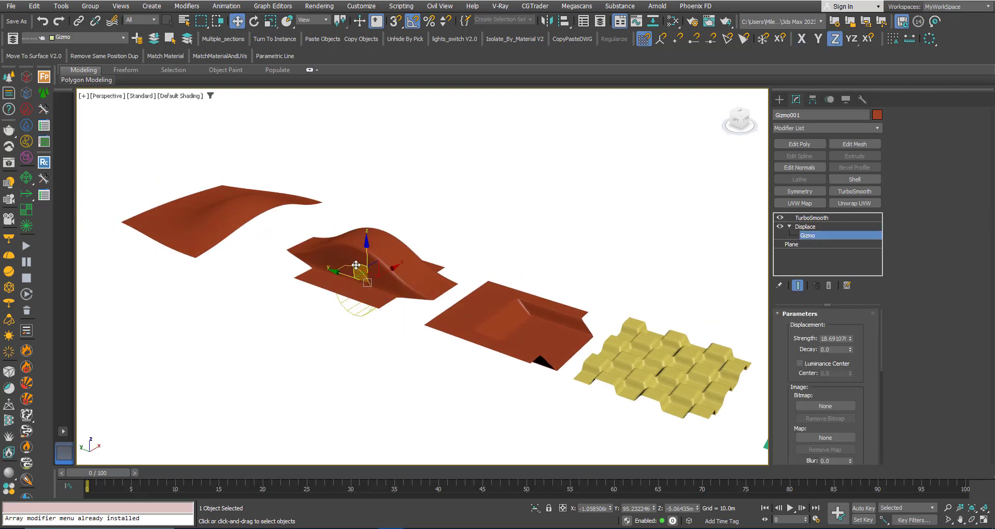
drag(356, 264, 321, 250)
alt+middle_drag(444, 279, 482, 282)
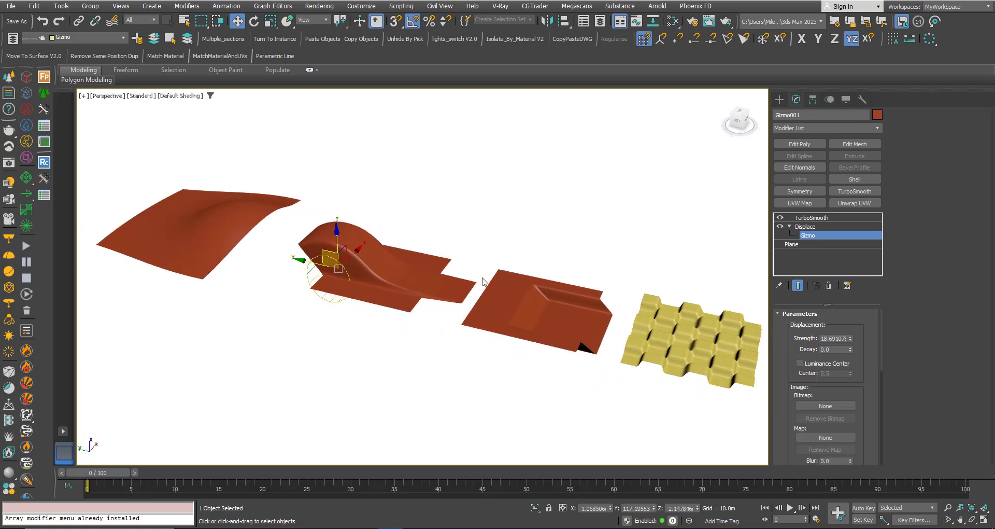
click(825, 228)
Step: Move the Displace gizmo of the Gizmo002 plane in the YZ plane to about Y 213, Z -7.6
click(208, 239)
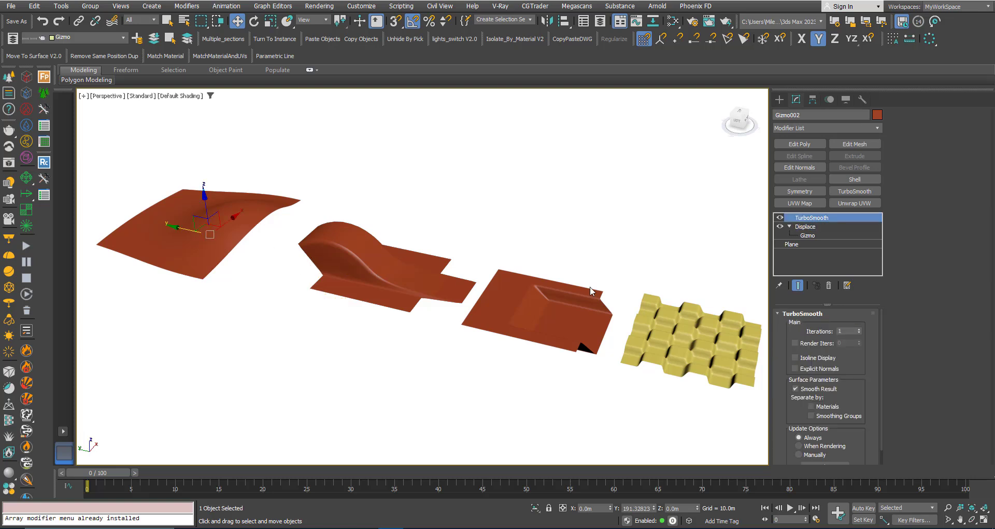
click(807, 235)
alt+middle_drag(296, 246, 285, 228)
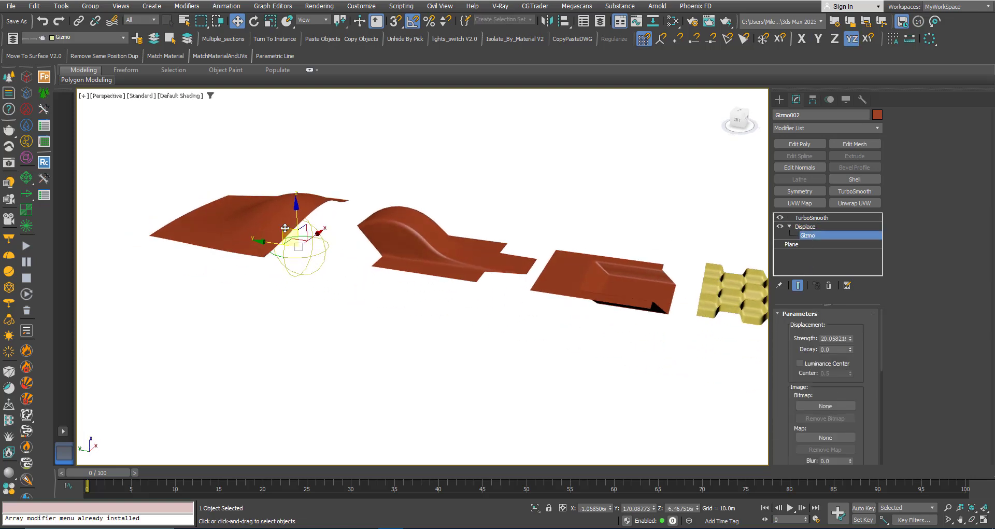
drag(295, 216, 212, 219)
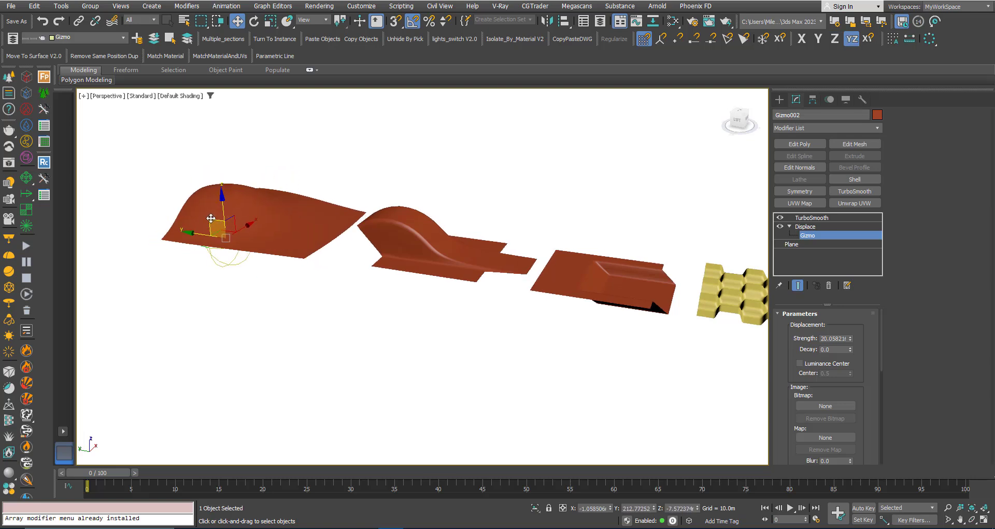
alt+middle_drag(249, 222, 301, 219)
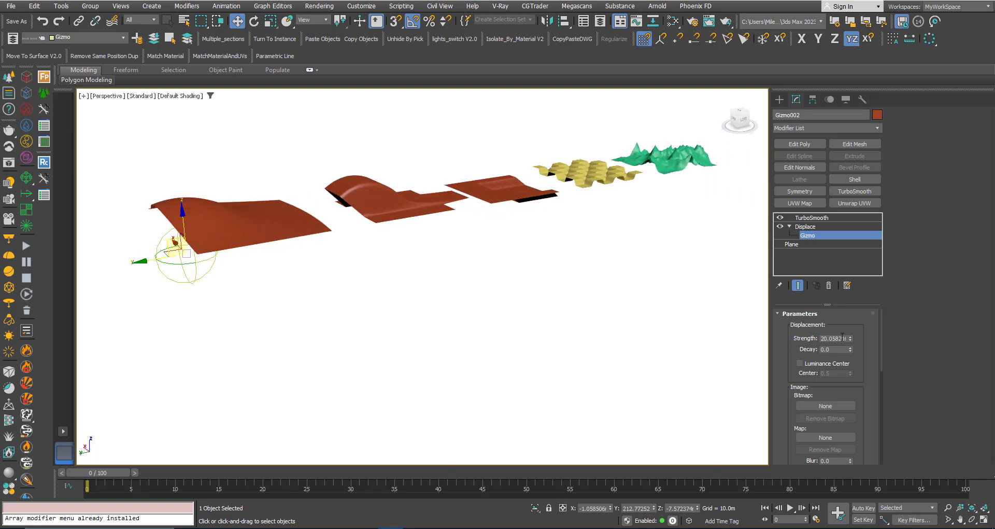
Step: Raise the Displace strength of the Gizmo002 plane to about 25.875
mouse_move(850, 338)
mouse_down()
mouse_move(848, 316)
mouse_move(850, 337)
mouse_up()
scroll(442, 299, up, 3)
middle_drag(398, 302, 296, 315)
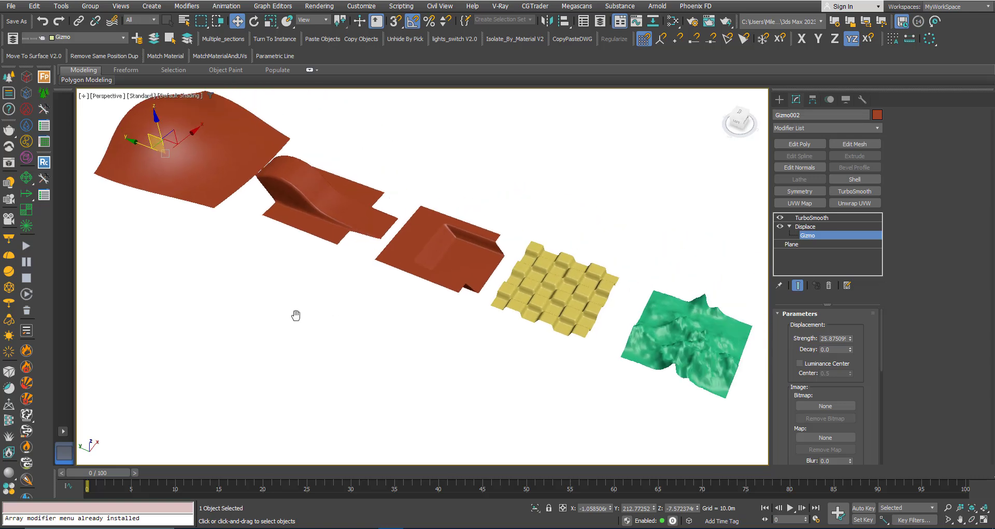
scroll(290, 298, down, 3)
scroll(327, 267, up, 4)
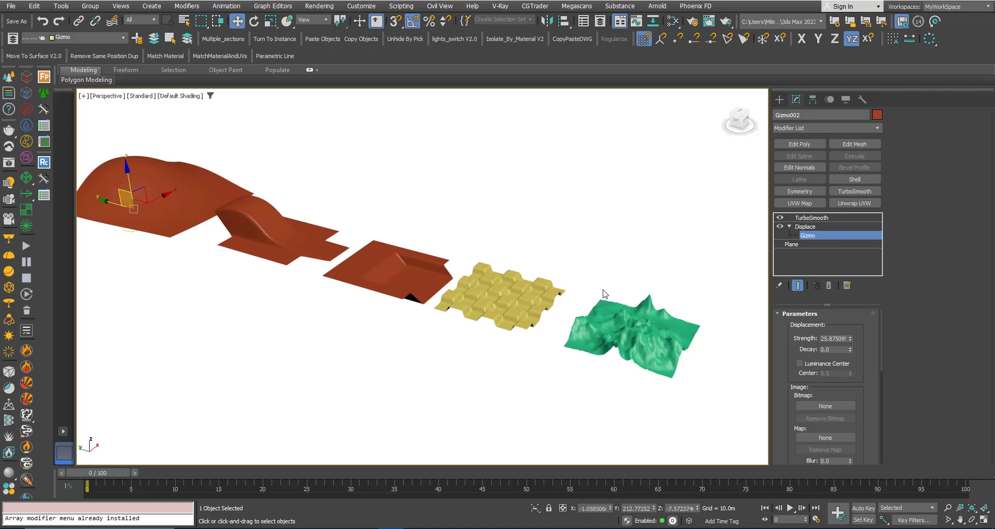
alt+middle_drag(505, 304, 466, 300)
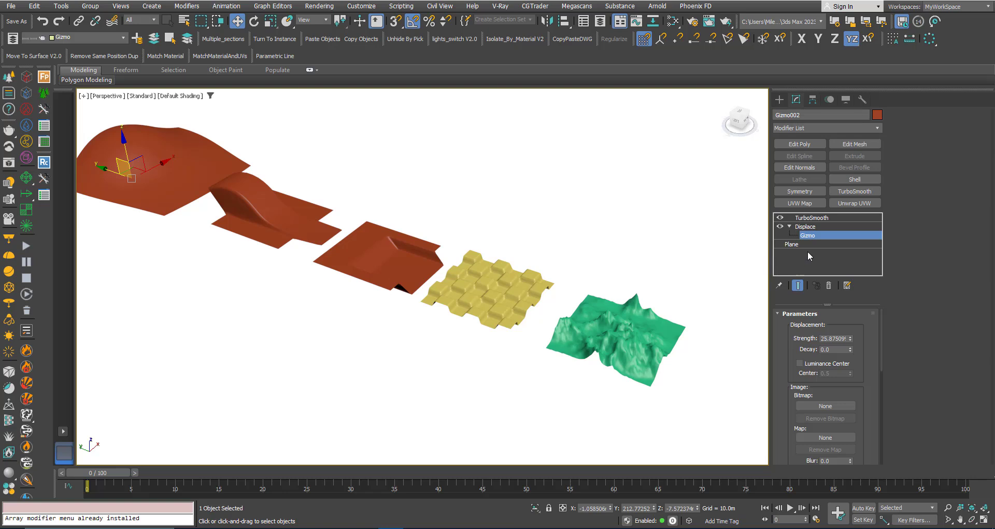
click(809, 227)
Step: Select the green Terrain plane and view the grayscale height map in the Textures subfolder dogwaffle-terrain3
click(638, 321)
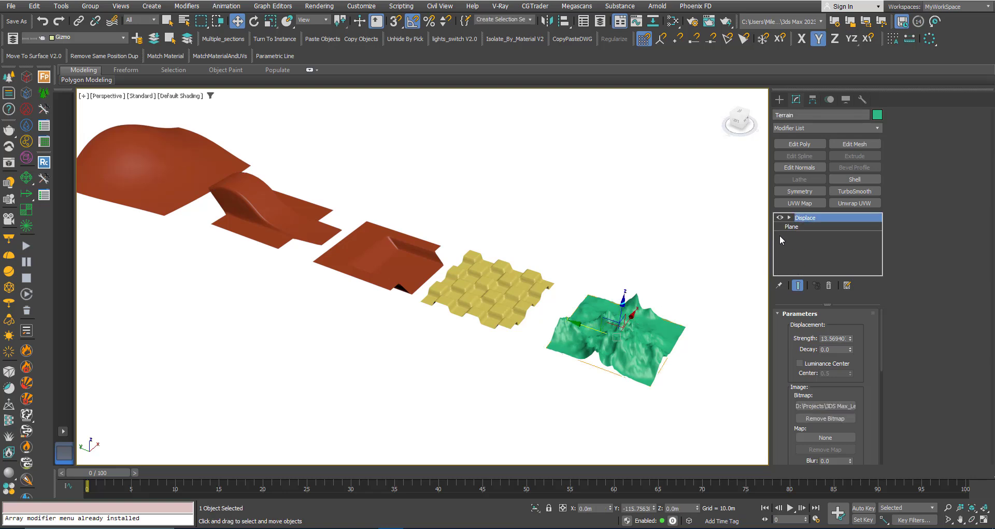
click(789, 217)
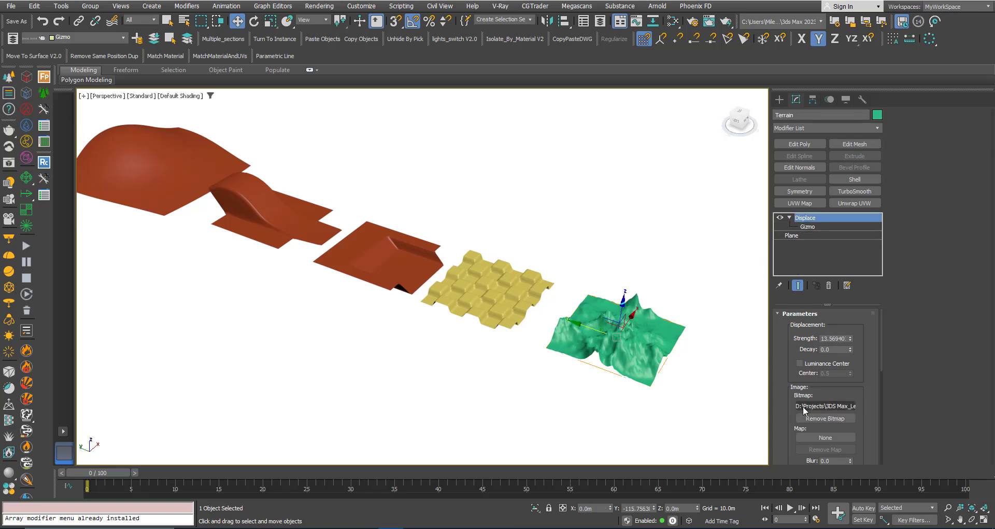
click(366, 528)
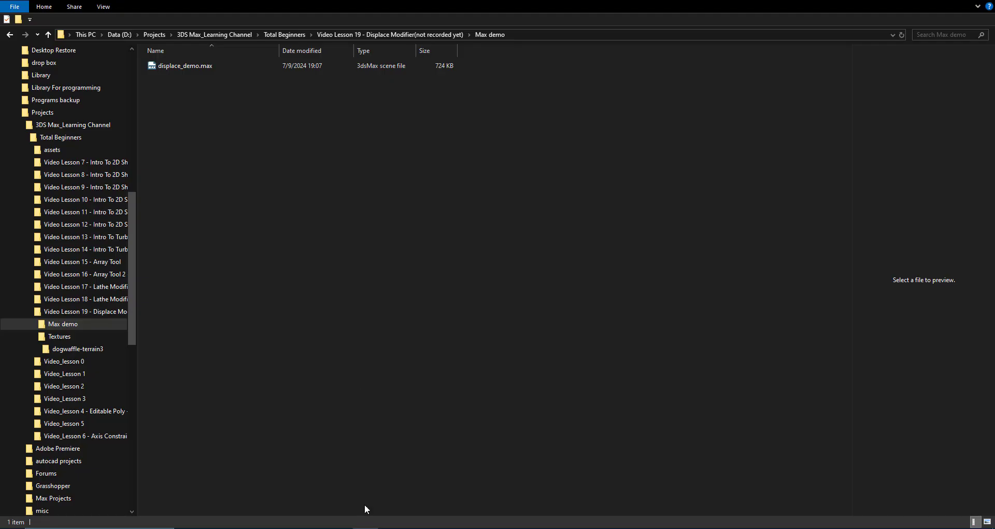
click(9, 34)
double_click(161, 77)
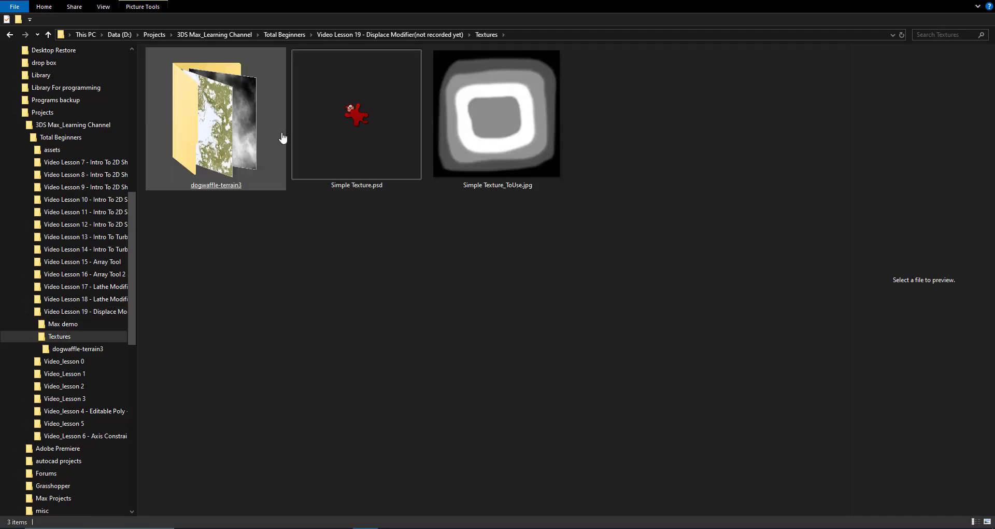
double_click(236, 170)
double_click(237, 116)
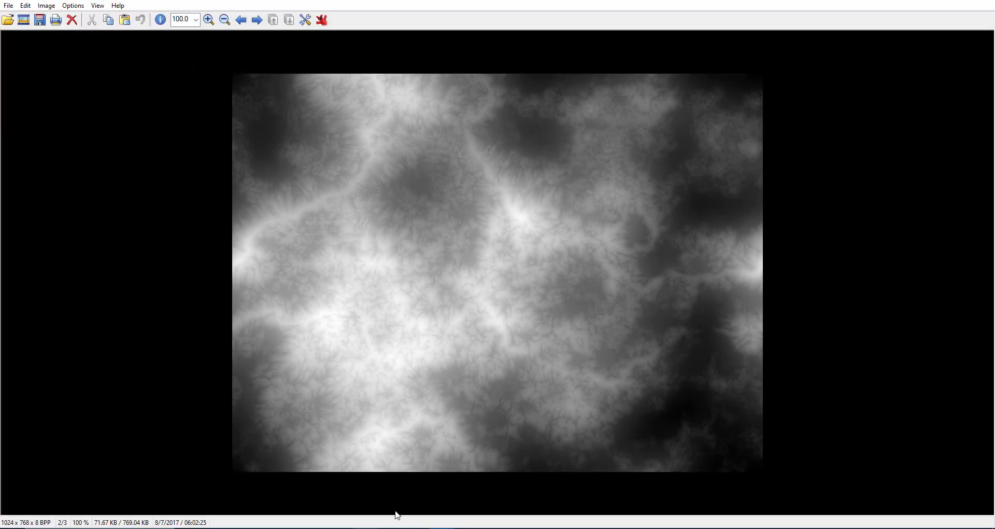
Step: Return to 3ds Max and raise the Terrain plane's Displace strength to about 17.097
click(390, 528)
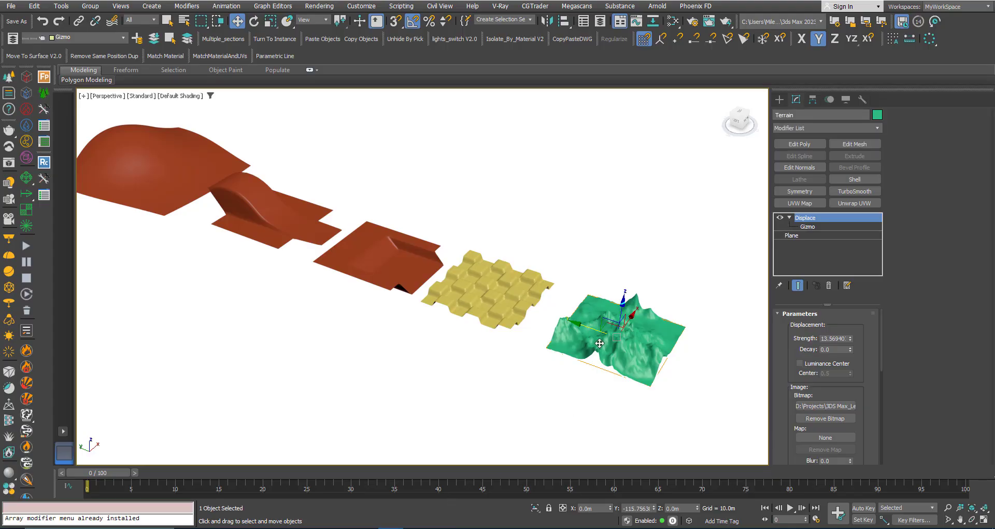
alt+middle_drag(597, 342, 639, 369)
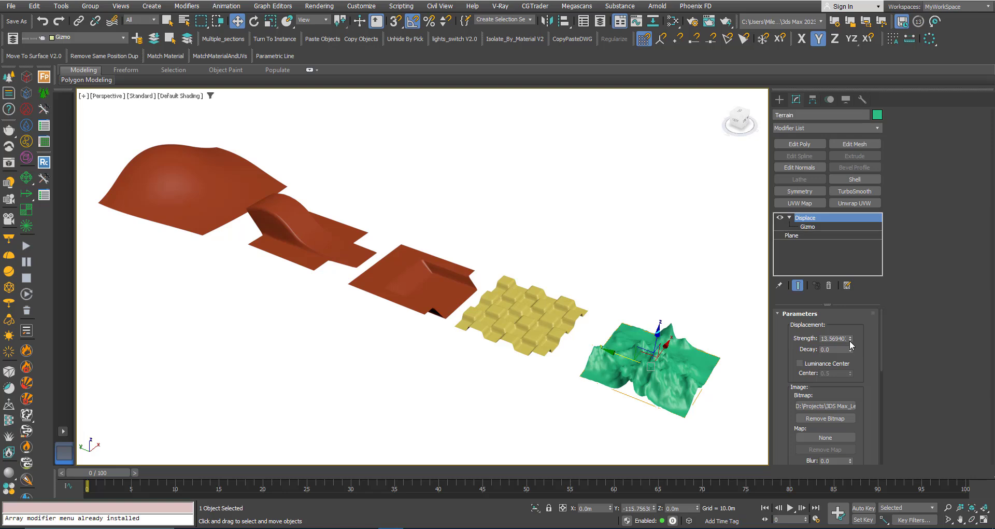
drag(850, 340, 850, 311)
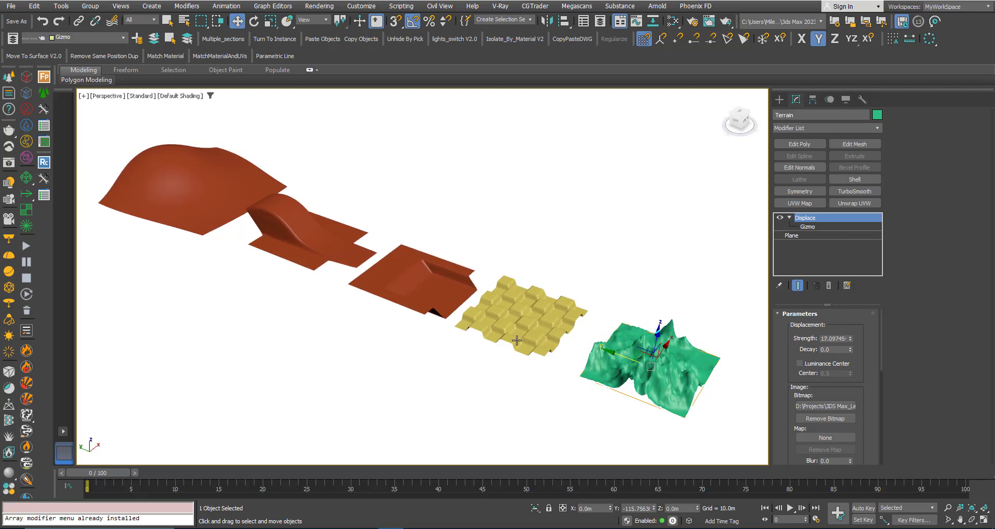
Step: Examine the map assigned to the checker plane's Displace modifier and the General maps available for it, keeping the current map
click(518, 310)
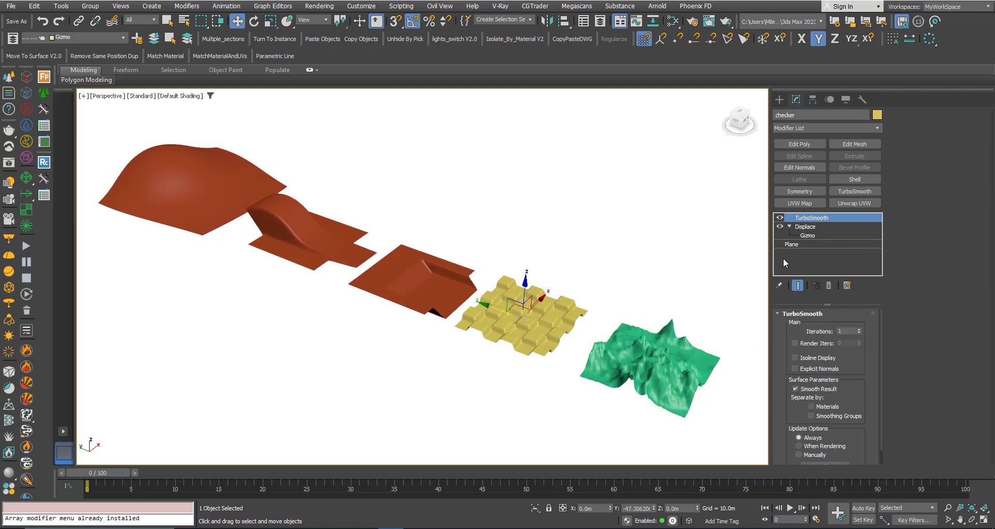
click(801, 227)
scroll(794, 319, down, 5)
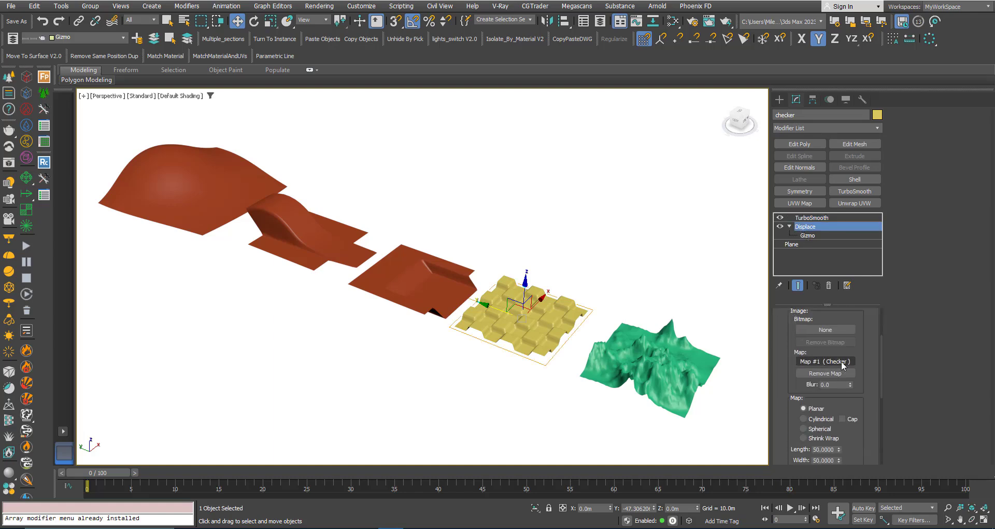
click(826, 362)
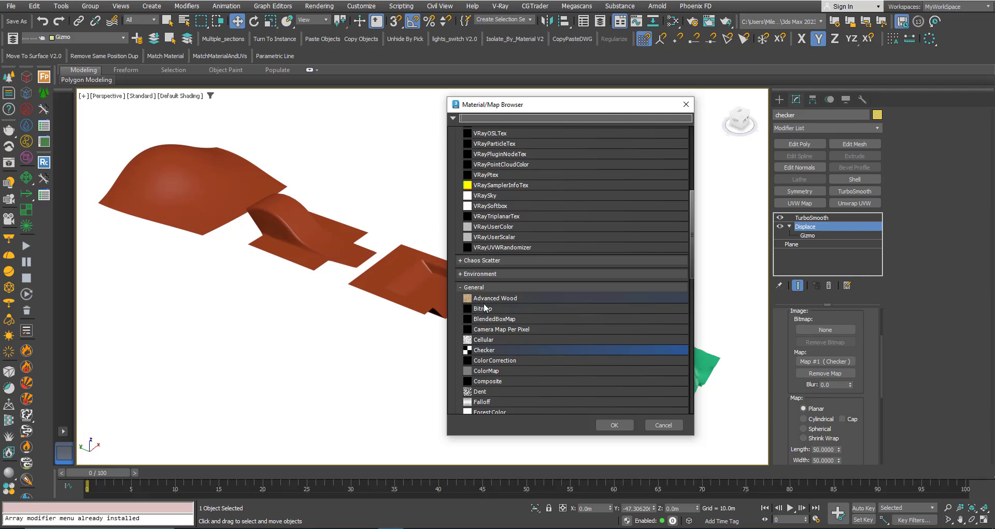
scroll(500, 342, down, 2)
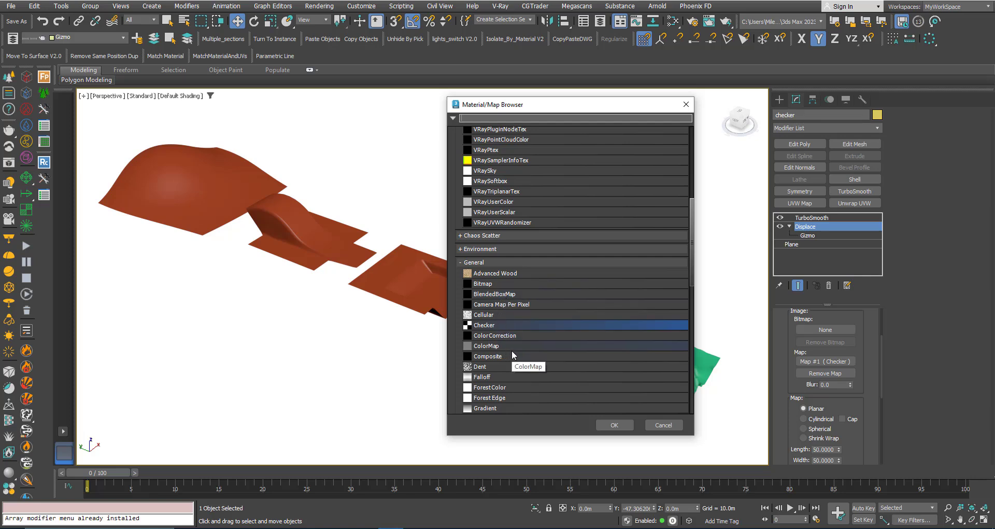
scroll(497, 332, down, 2)
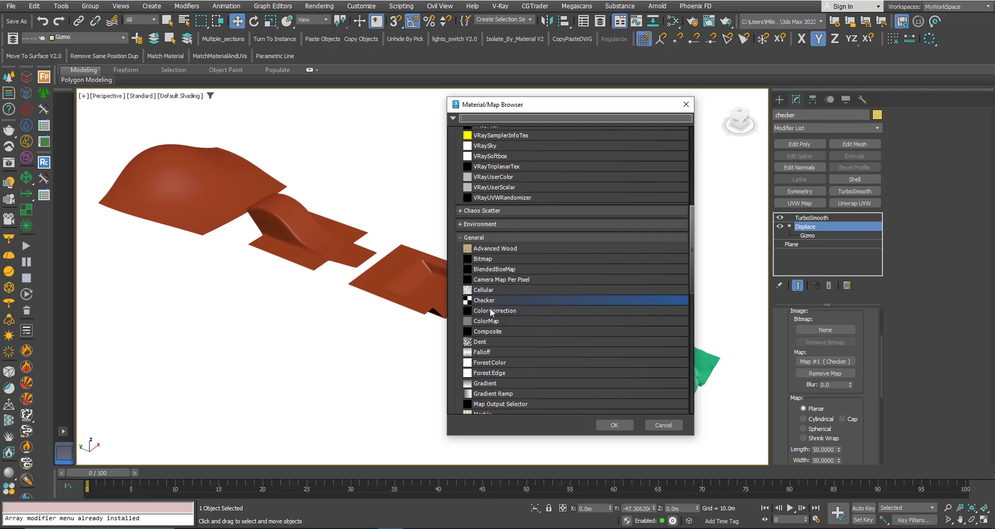
scroll(484, 314, down, 2)
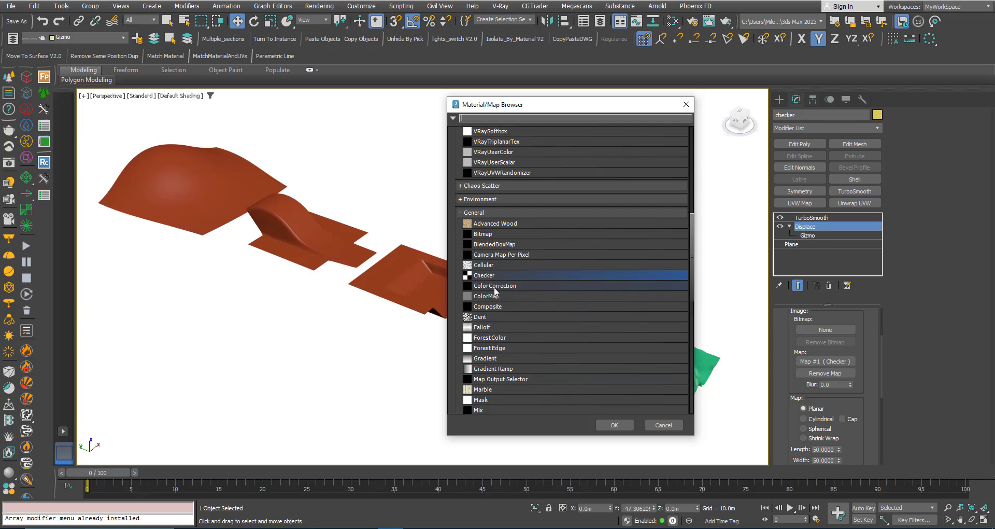
scroll(496, 292, up, 2)
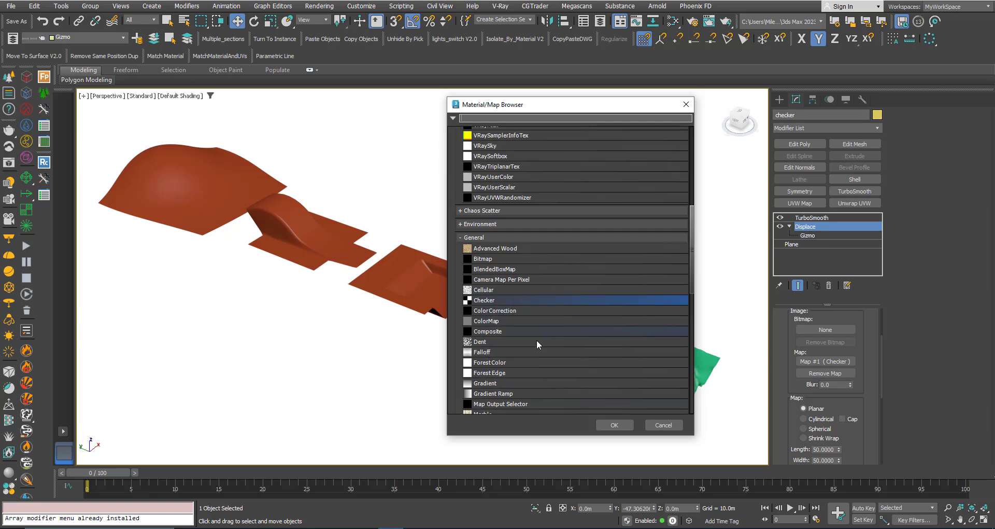
click(660, 425)
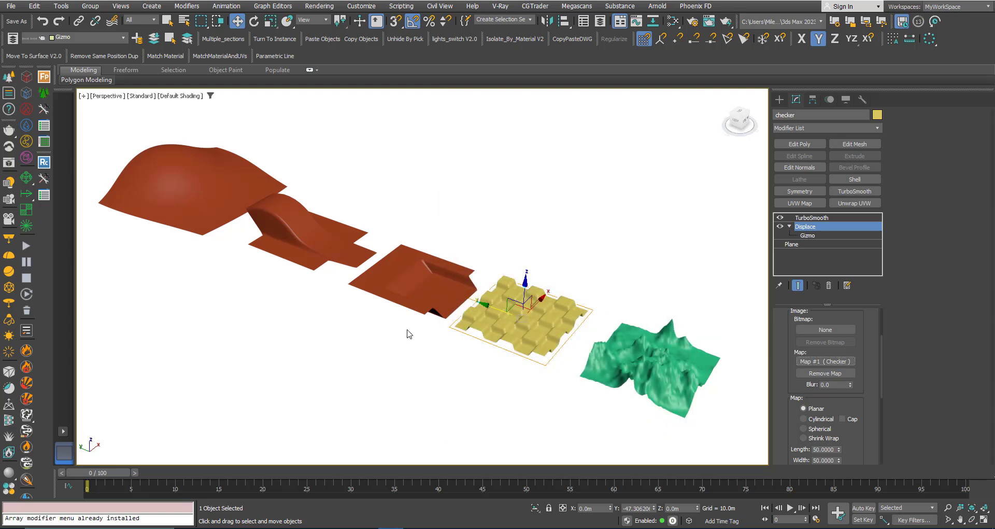
scroll(422, 340, down, 2)
scroll(415, 316, down, 2)
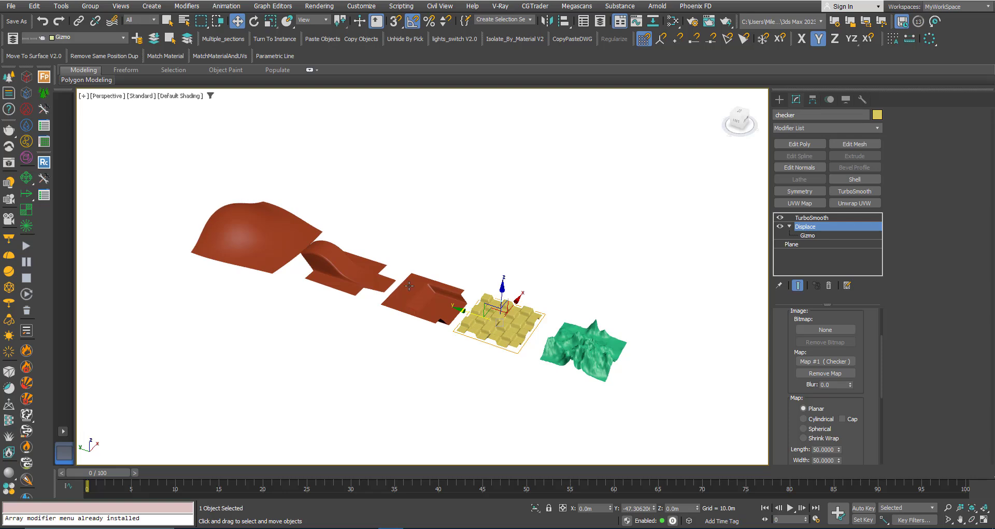
scroll(409, 285, up, 2)
middle_drag(313, 271, 365, 283)
scroll(378, 283, down, 2)
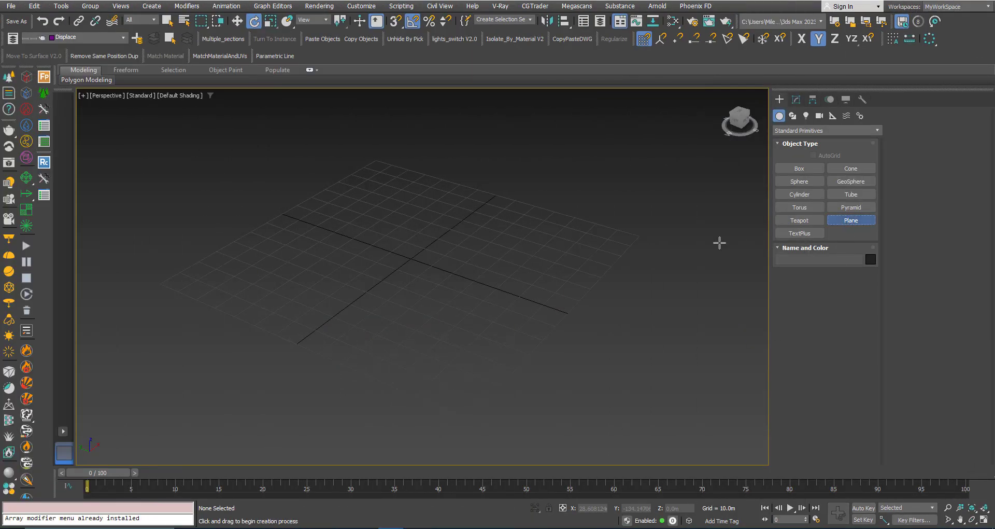
Step: Draw a plane about 93.38 m long and 102.6 m wide on the grid and display its edged faces
drag(426, 210, 487, 407)
right_click(468, 346)
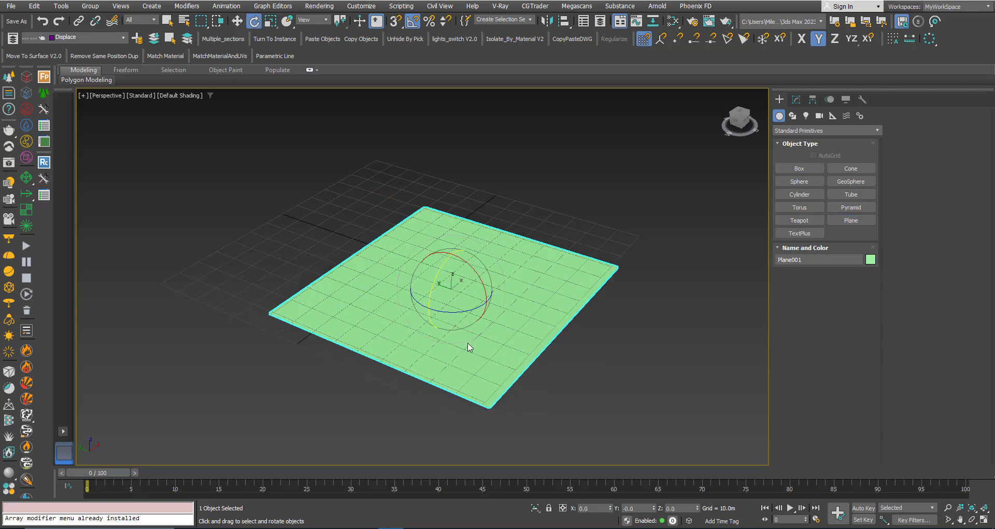
mouse_move(468, 345)
middle_down()
mouse_move(469, 319)
mouse_move(460, 321)
middle_up()
key(F4)
scroll(468, 286, up, 3)
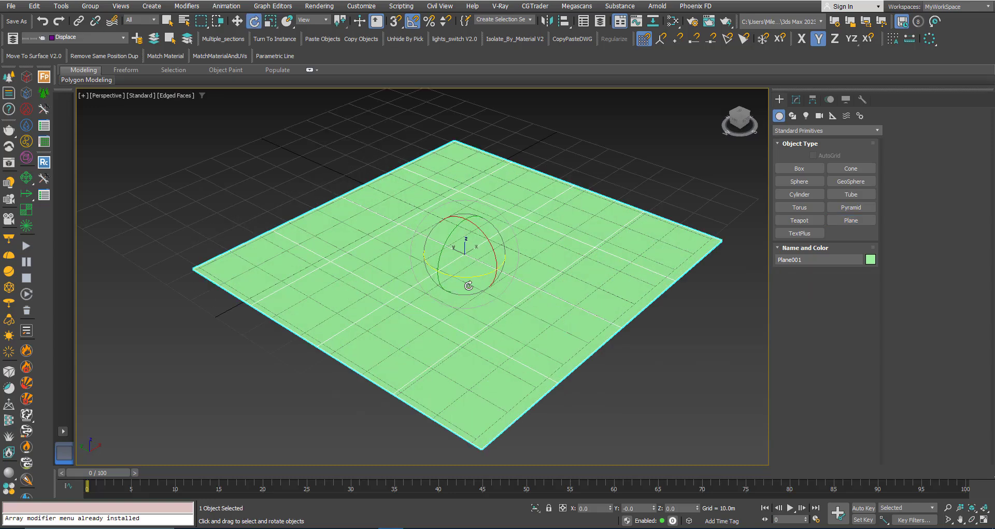
scroll(469, 286, down, 5)
click(542, 402)
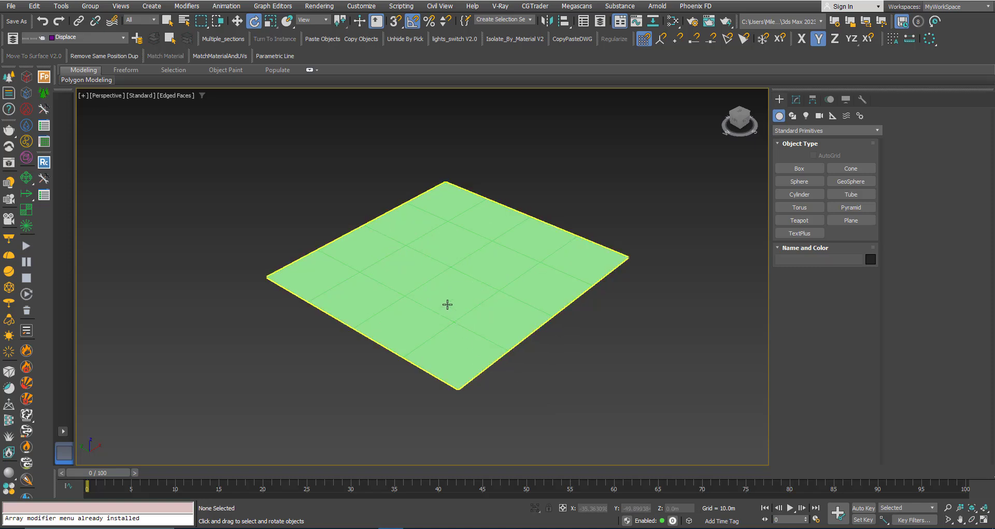
Step: Select the plane and set both its length and width segments to 40
click(447, 304)
scroll(448, 304, up, 3)
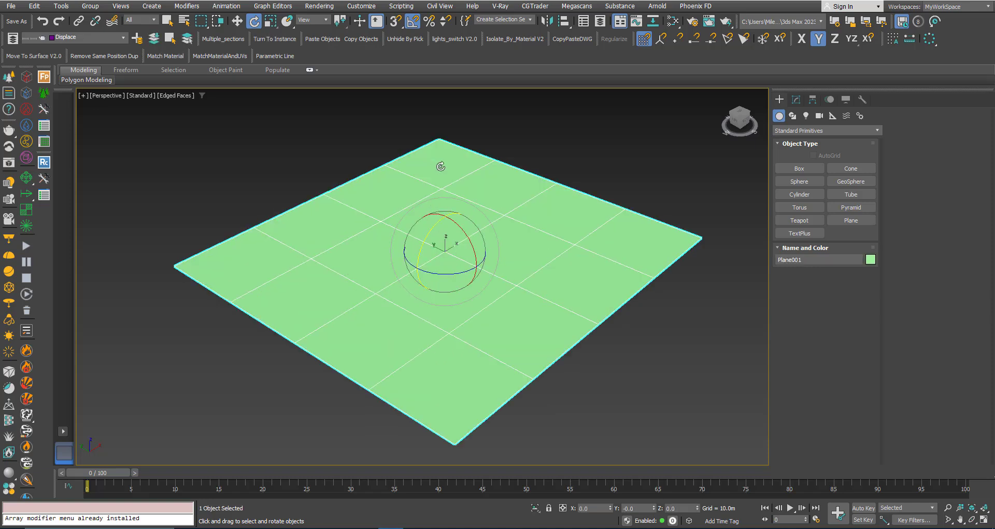
click(796, 100)
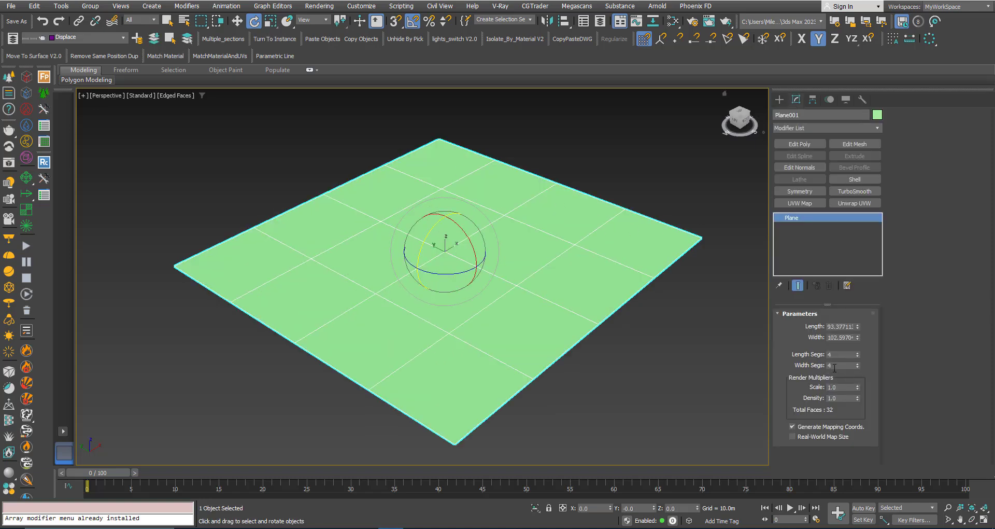
scroll(384, 313, down, 1)
scroll(432, 308, down, 3)
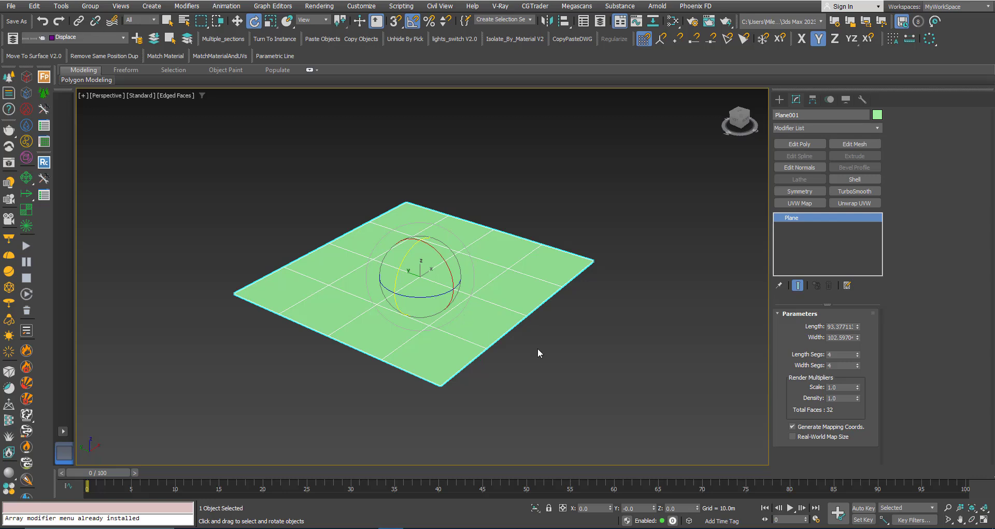
double_click(837, 356)
click(839, 365)
click(840, 355)
scroll(370, 315, up, 3)
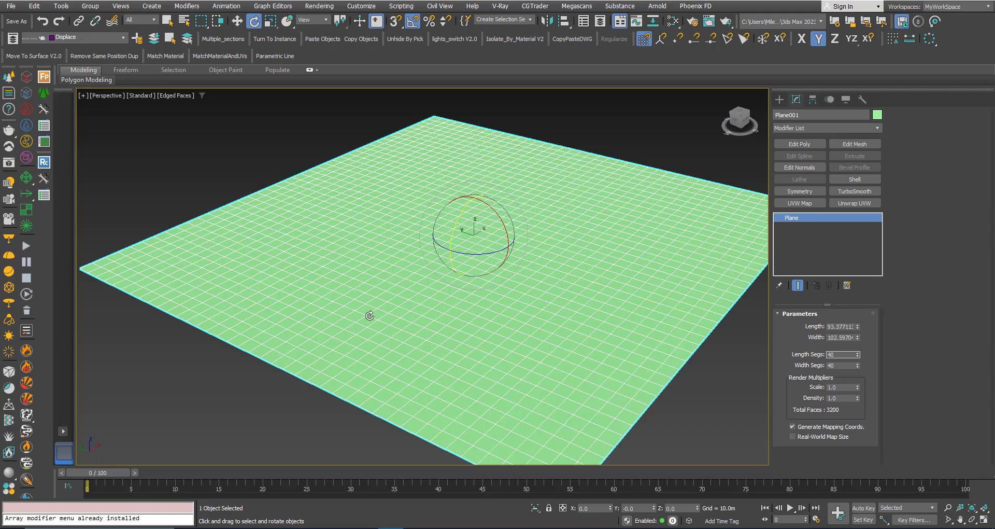
scroll(455, 344, down, 3)
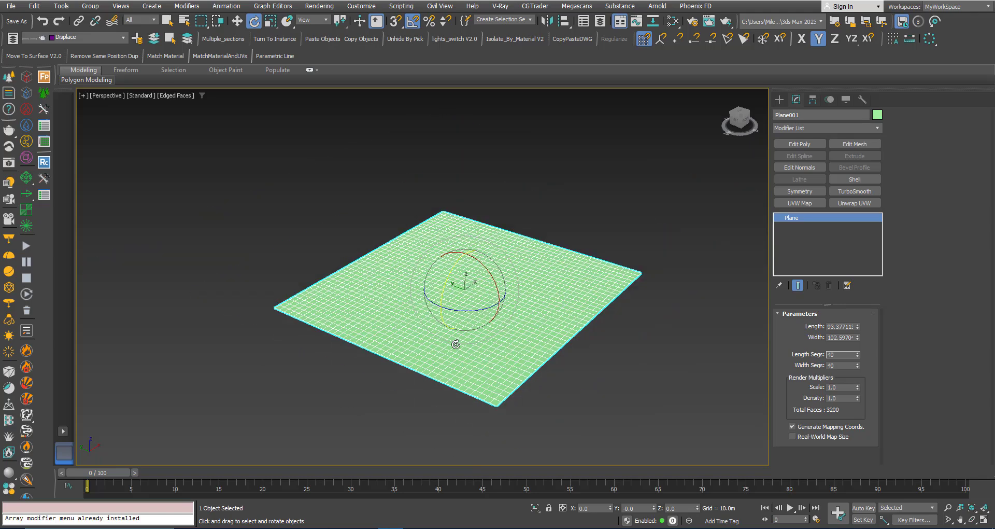
Step: Change the plane's object color to blue and deselect it
click(877, 115)
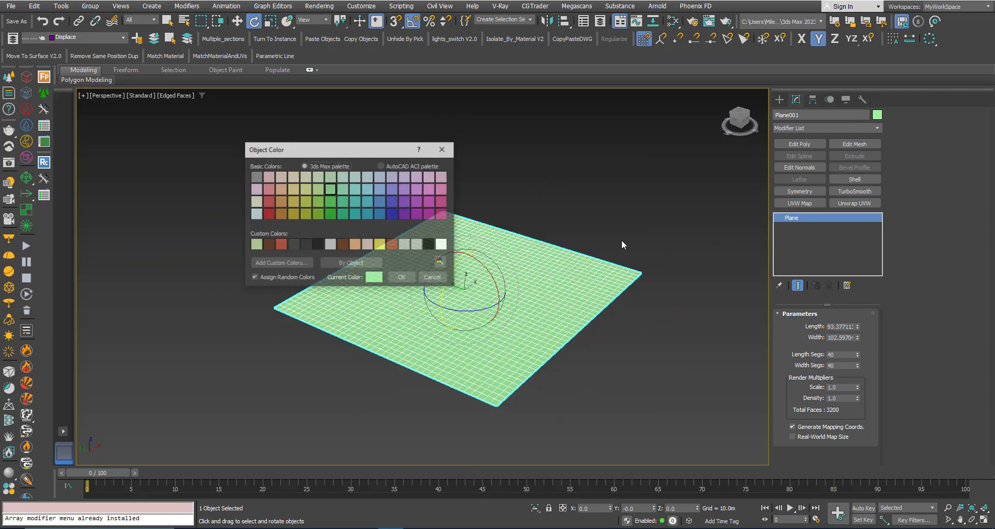
click(391, 200)
click(402, 277)
click(302, 260)
Step: Select the plane and apply a Displace modifier to it
click(439, 318)
middle_drag(438, 319, 391, 322)
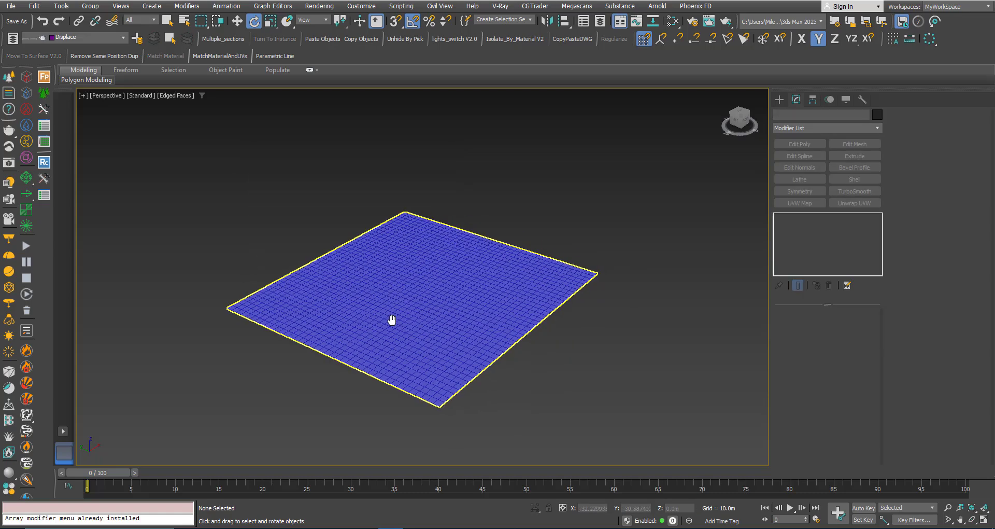
click(810, 129)
key(d)
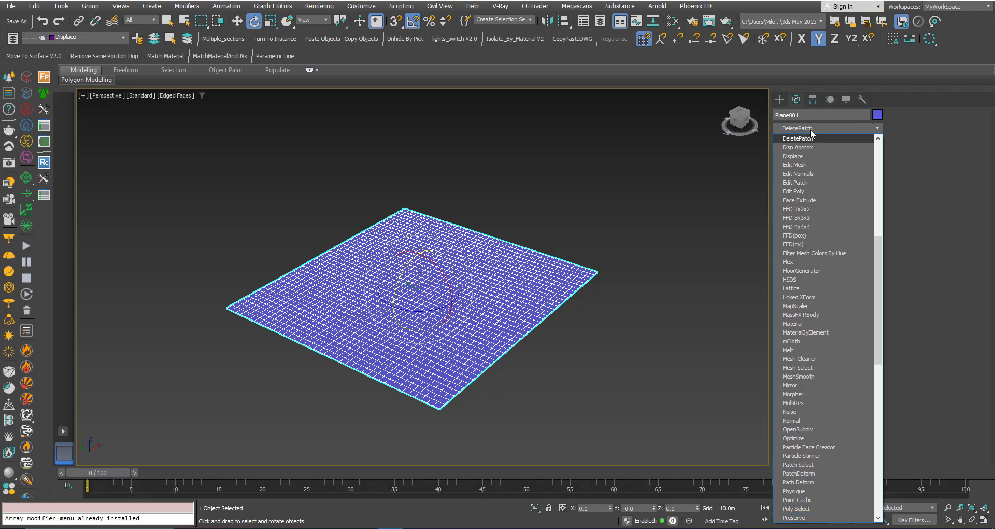
click(804, 154)
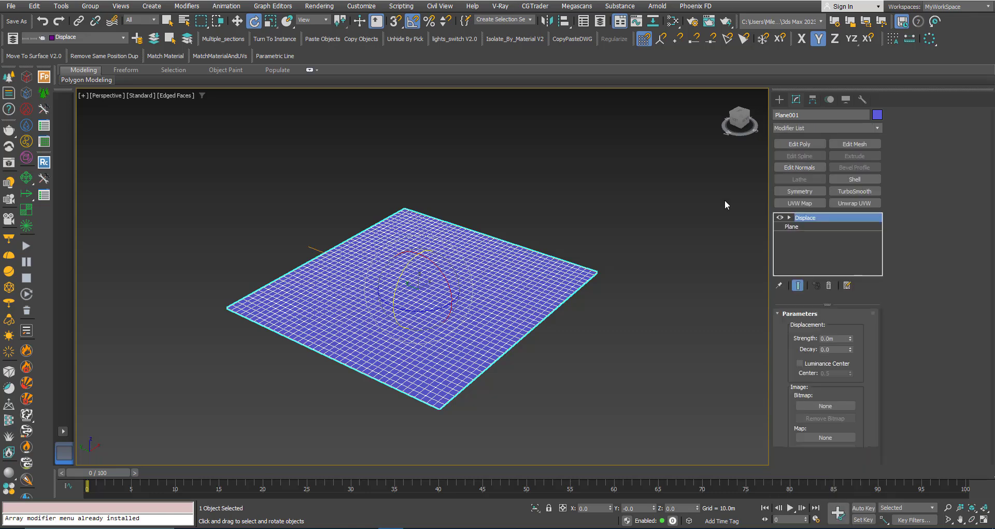
Step: Move the Displace modifier's gizmo straight up above the plane to about Z 33.17 m
click(789, 217)
click(808, 226)
middle_drag(425, 278, 442, 260)
key(w)
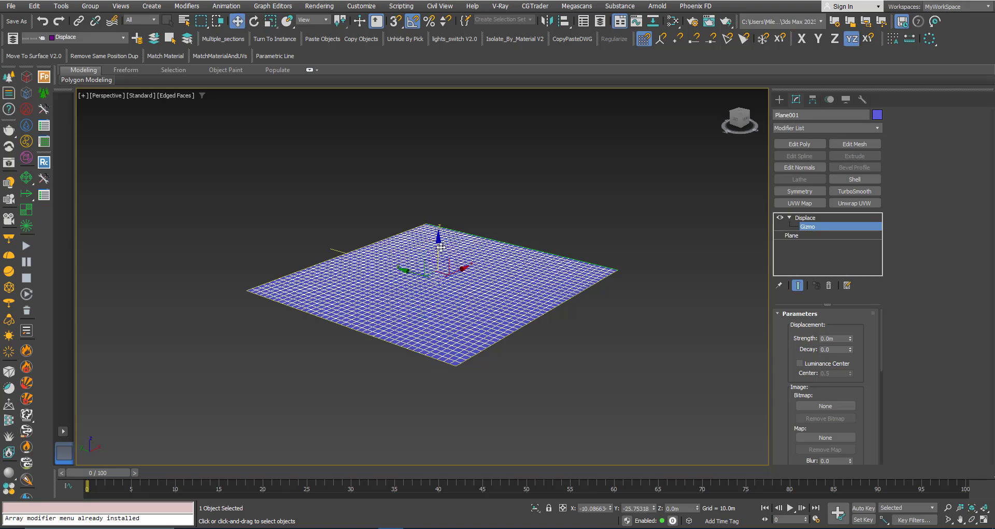
drag(442, 257, 443, 176)
mouse_move(439, 232)
alt+middle_down()
mouse_move(458, 307)
mouse_move(444, 250)
alt+middle_up()
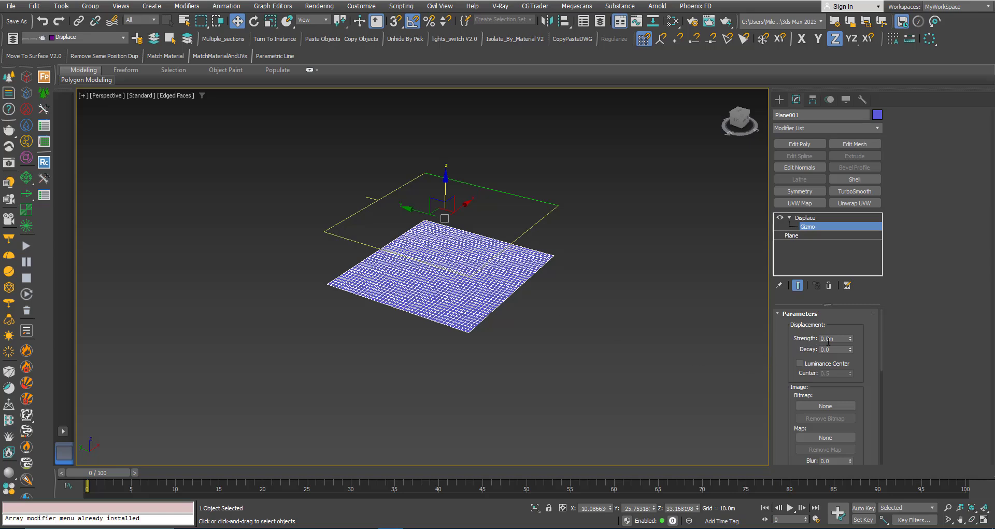
Step: Raise the plane's Displace strength to about 10.76 m
drag(852, 340, 841, 326)
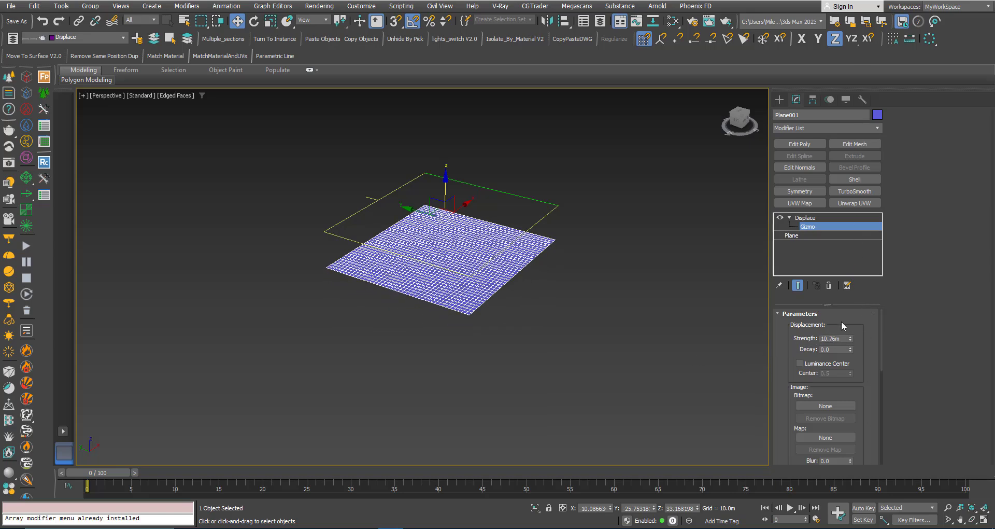
alt+middle_drag(452, 262, 481, 333)
alt+middle_drag(484, 337, 441, 270)
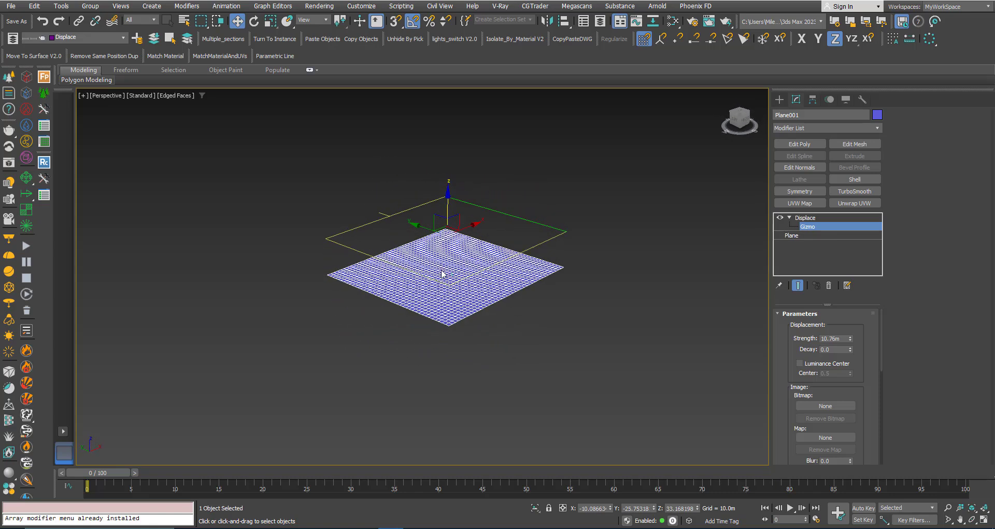
Step: Narrow the Displace gizmo along its Y axis to cover only the plane's middle strip, and hide the edged faces
key(r)
mouse_move(417, 248)
mouse_down()
mouse_move(438, 240)
mouse_move(498, 252)
mouse_up()
key(F4)
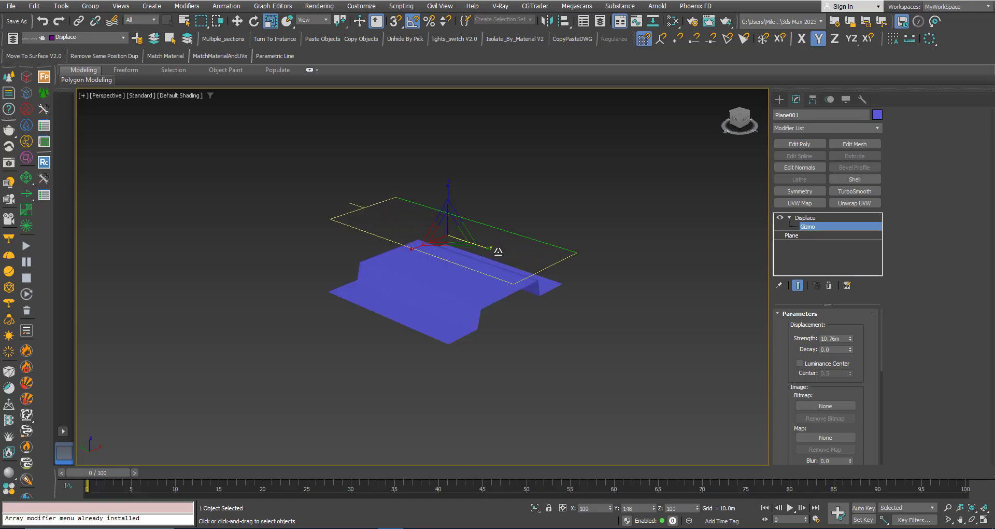
scroll(472, 275, up, 5)
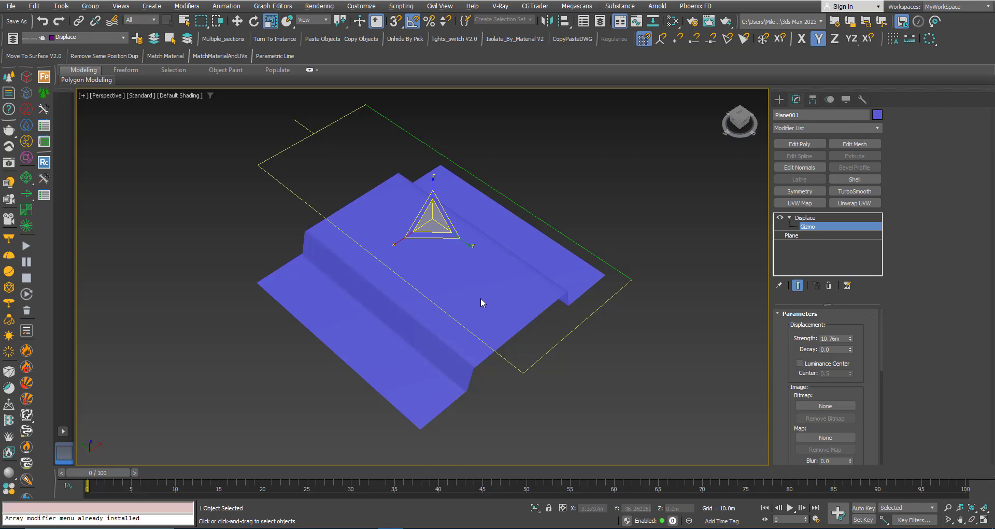
alt+middle_drag(480, 298, 473, 286)
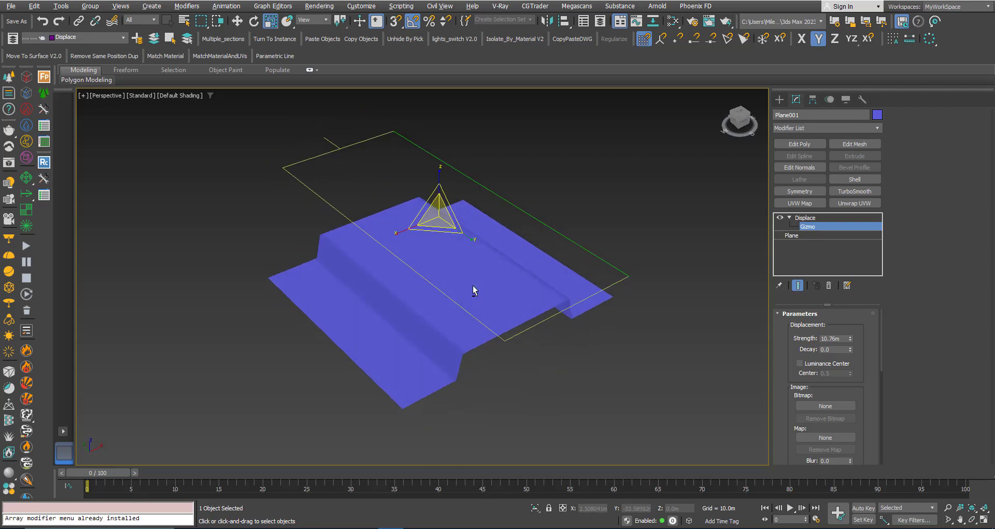
Step: Change the plane's object color to light green
click(877, 114)
click(320, 201)
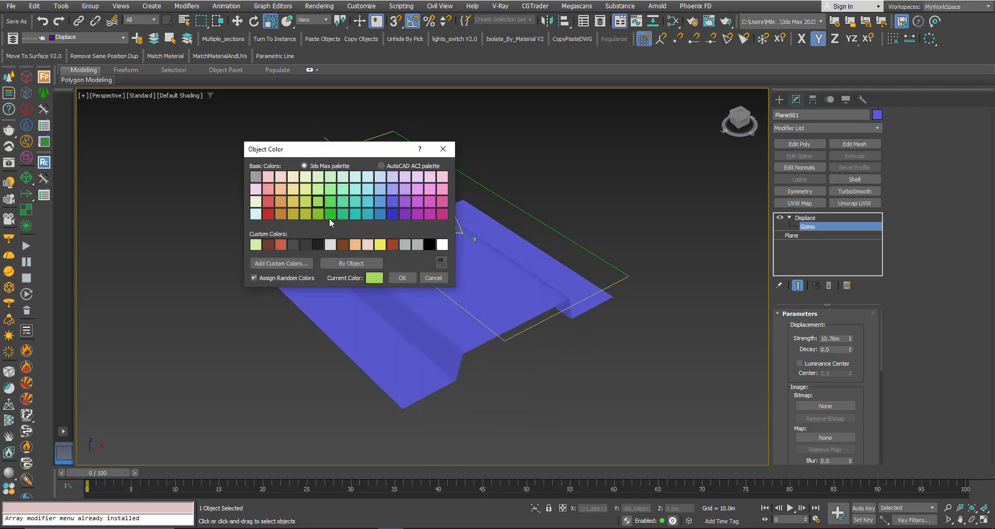
click(400, 277)
mouse_move(415, 306)
alt+middle_down()
mouse_move(422, 313)
mouse_move(428, 296)
mouse_move(404, 290)
mouse_move(505, 311)
mouse_move(426, 297)
alt+middle_up()
Step: Rescale the Displace gizmo along Y, and move it sideways to about Y -57.56 m over the plane's edge
key(r)
drag(464, 243, 361, 252)
key(w)
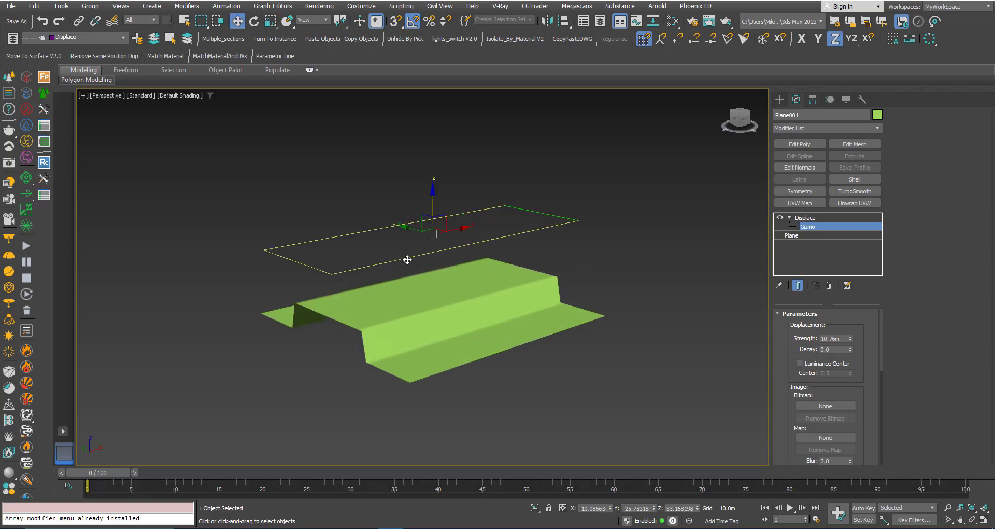
alt+middle_drag(407, 259, 442, 265)
middle_drag(442, 265, 375, 272)
scroll(465, 300, up, 3)
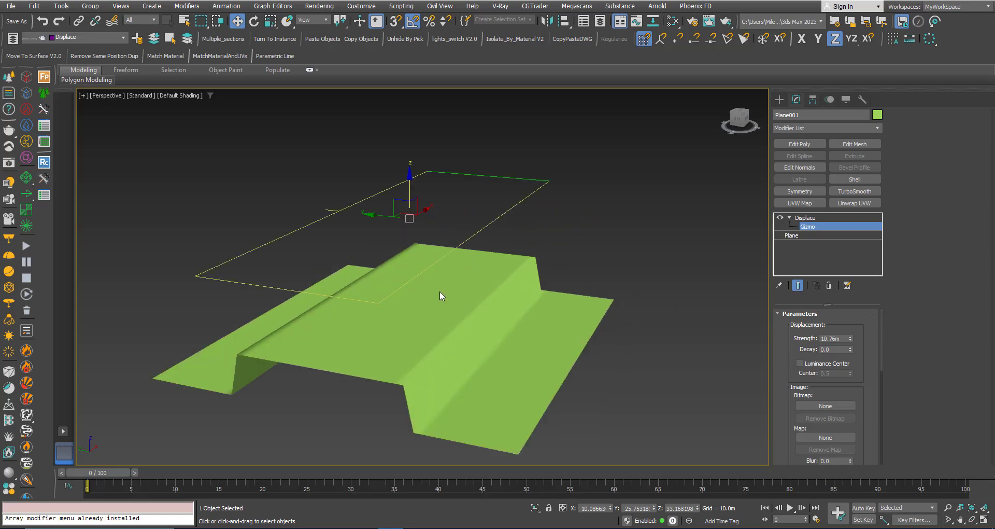
drag(385, 219, 497, 247)
mouse_move(466, 317)
alt+middle_down()
mouse_move(480, 296)
mouse_move(467, 309)
mouse_move(440, 291)
mouse_move(469, 315)
alt+middle_up()
scroll(468, 302, down, 2)
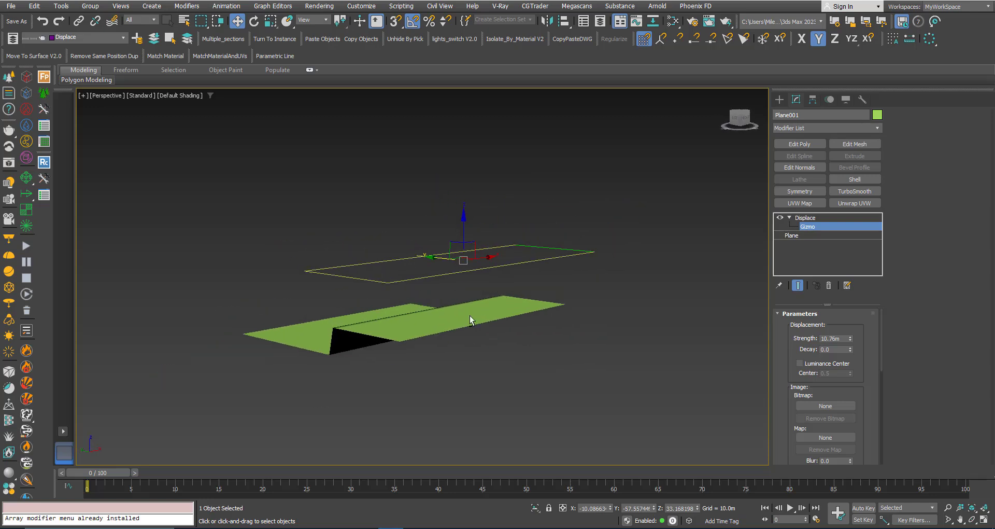
alt+middle_drag(437, 267, 421, 269)
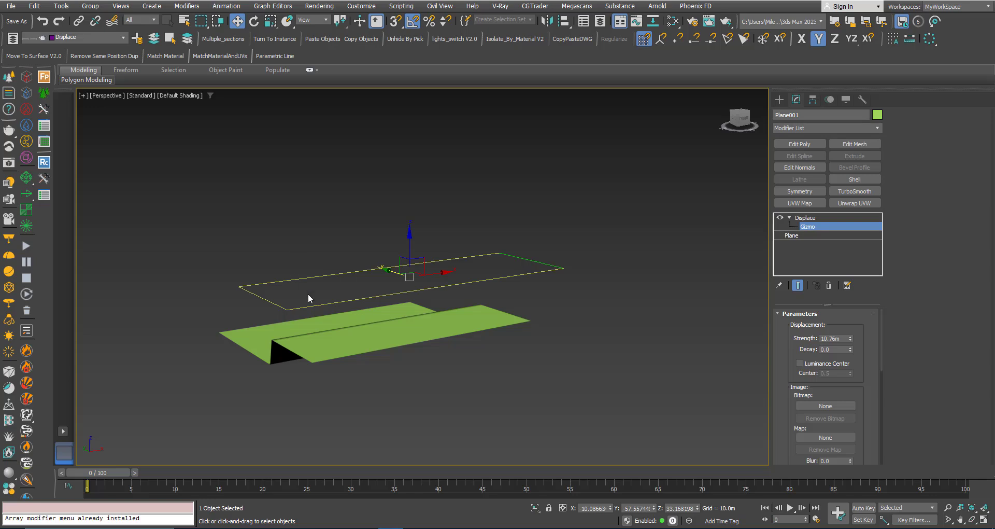
middle_drag(410, 277, 477, 300)
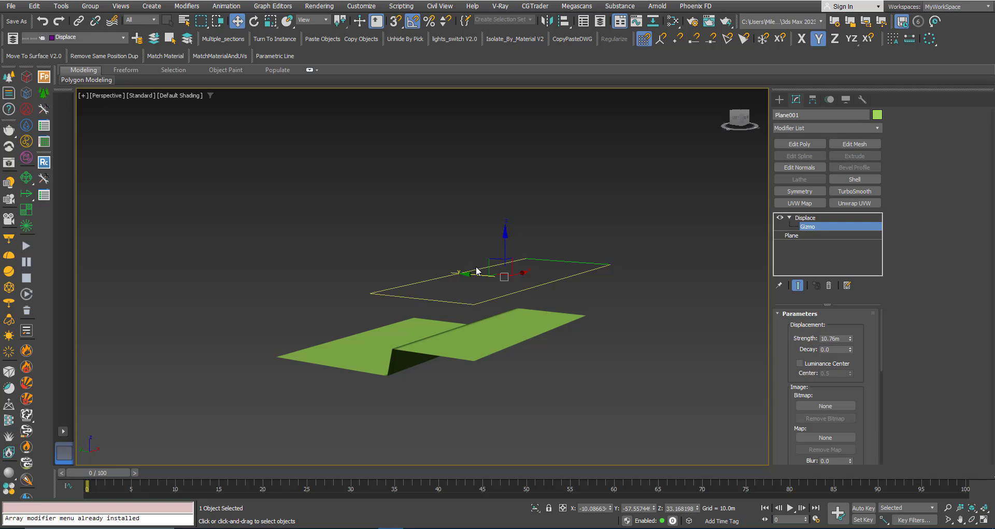
Step: Rotate the Displace gizmo about its X axis to flip it over into a tilted position
key(e)
drag(535, 256, 479, 207)
alt+middle_drag(444, 308, 497, 305)
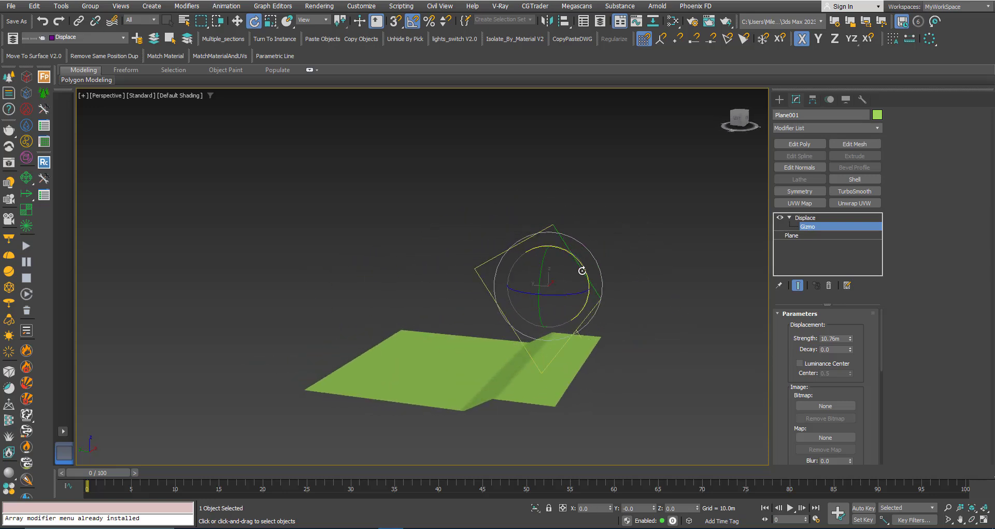
drag(583, 271, 422, 246)
Step: Move the tilted Displace gizmo to about Y -7.61 m and Z 56.59 m
key(w)
alt+middle_drag(443, 289, 464, 308)
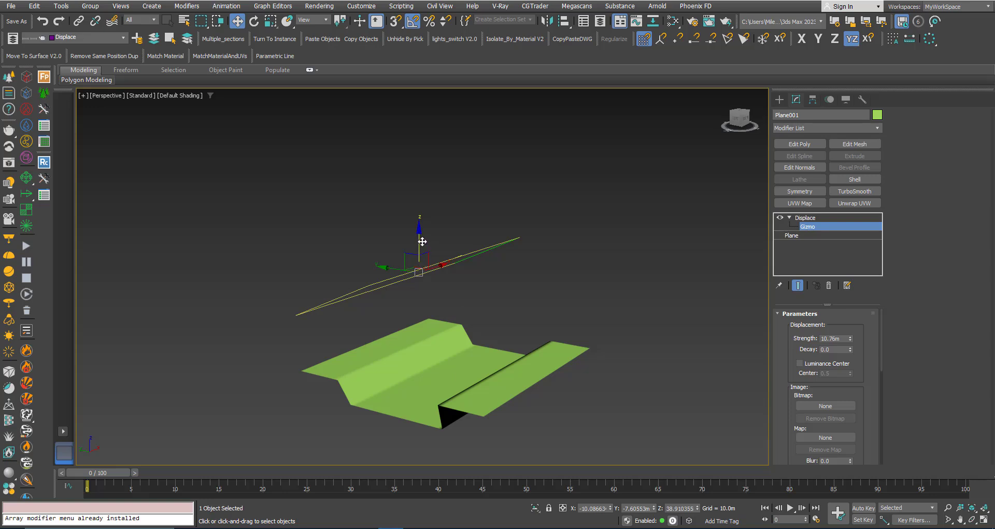
drag(426, 220, 426, 184)
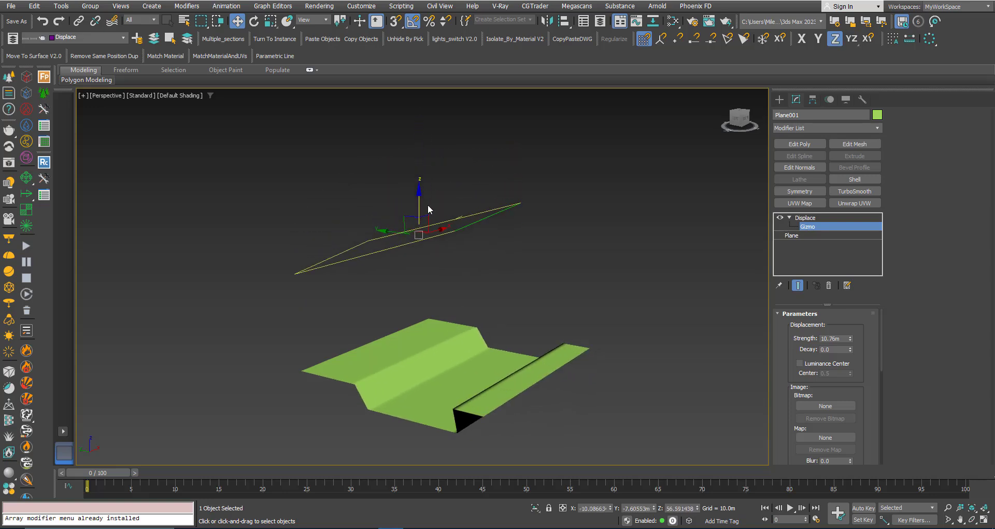
Step: Rotate the raised Displace gizmo slightly further about the X axis
key(e)
drag(446, 222, 448, 232)
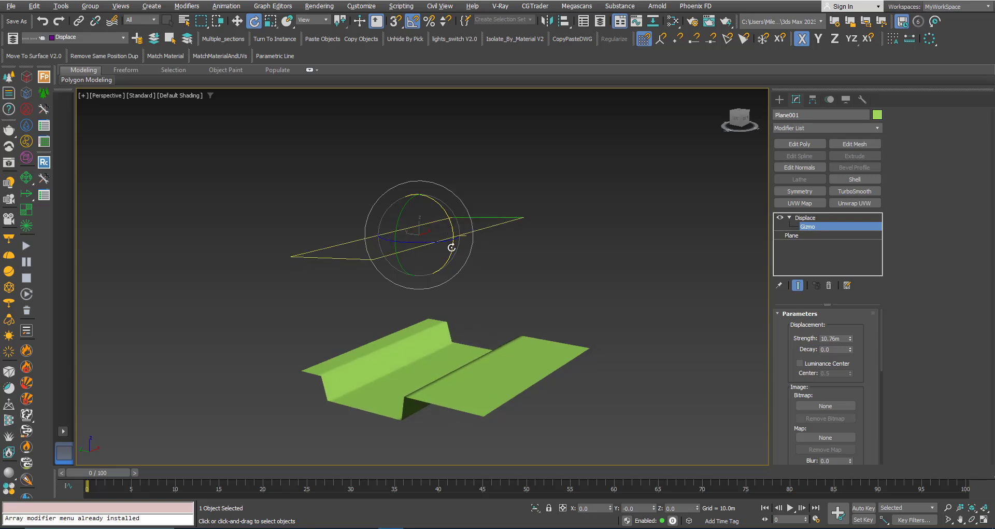
alt+middle_drag(451, 247, 483, 256)
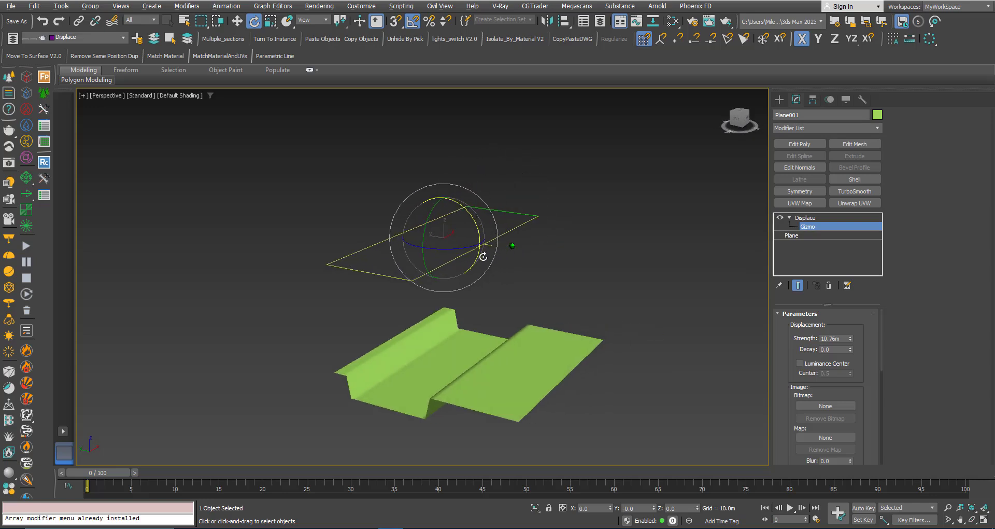
Step: Move the Displace gizmo over the plane's middle at about Y -24.10 m and Z 72.32 m
key(w)
mouse_move(445, 177)
mouse_down()
mouse_move(445, 154)
mouse_move(443, 259)
mouse_move(444, 171)
mouse_up()
mouse_move(439, 363)
middle_down()
mouse_move(425, 316)
mouse_move(436, 351)
middle_up()
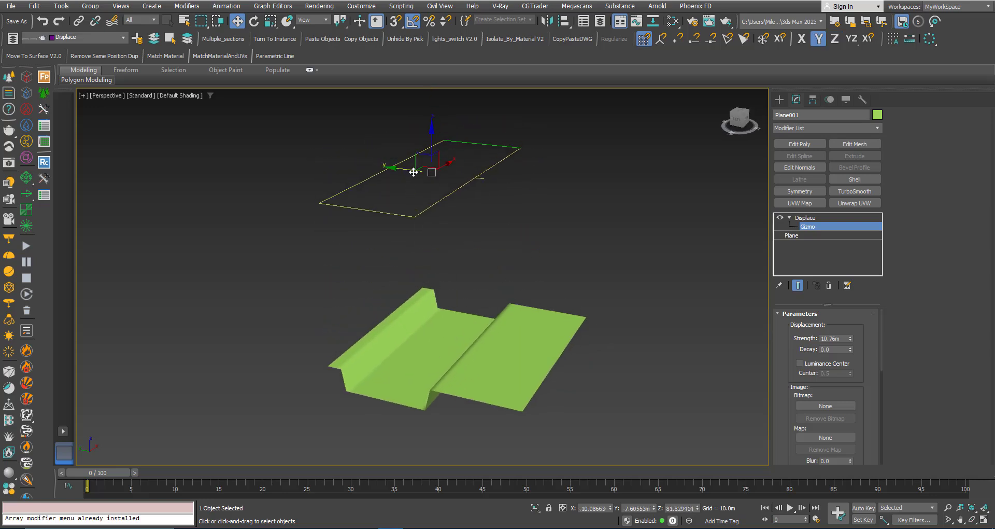
drag(413, 169, 437, 173)
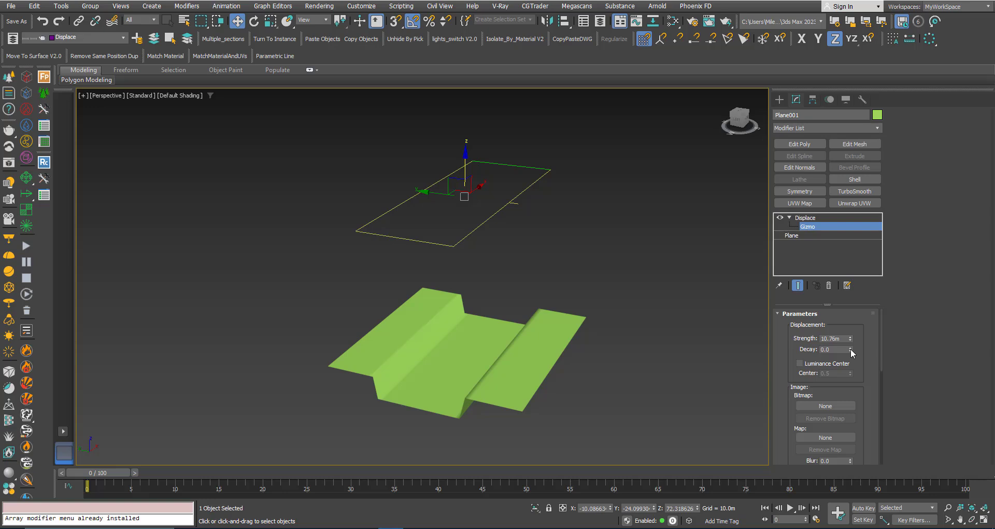
Step: Increase the Displace modifier's decay to about 0.035
drag(851, 348, 851, 348)
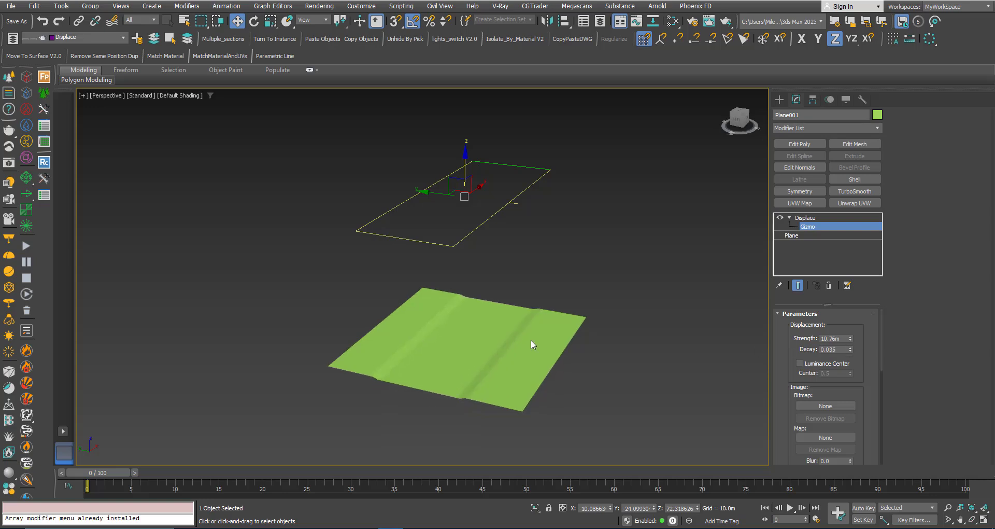
alt+middle_drag(511, 346, 505, 342)
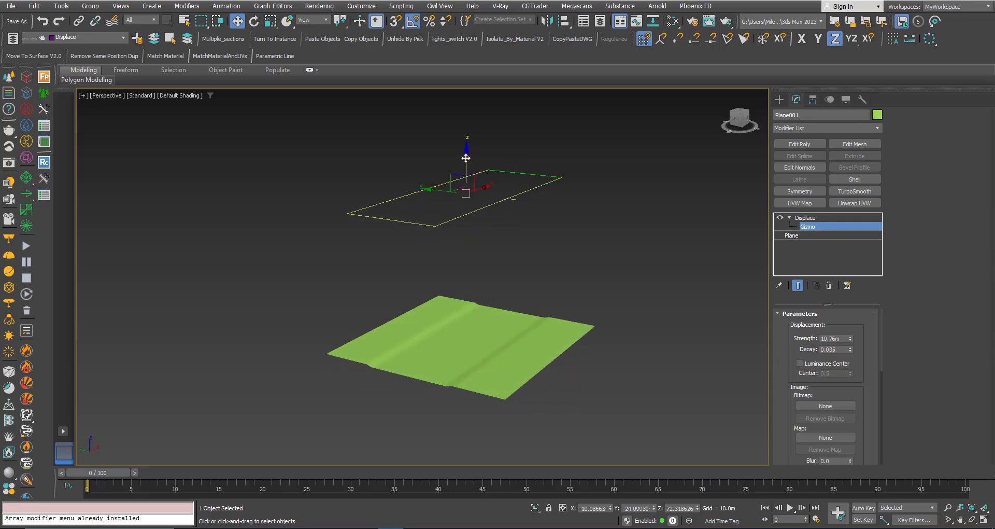
Step: Raise the Displace gizmo high above the plane to about Z 106.85 m
drag(466, 158, 464, 111)
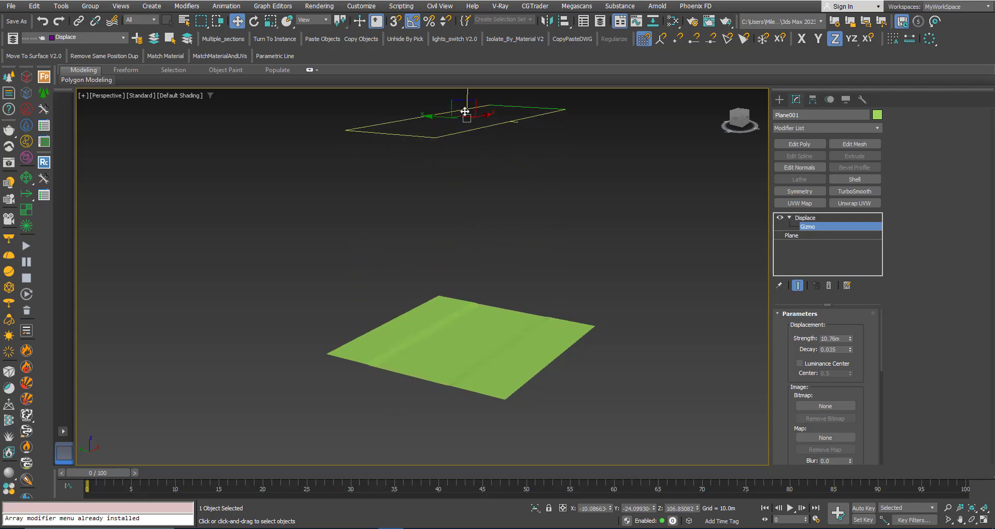
scroll(464, 326, up, 1)
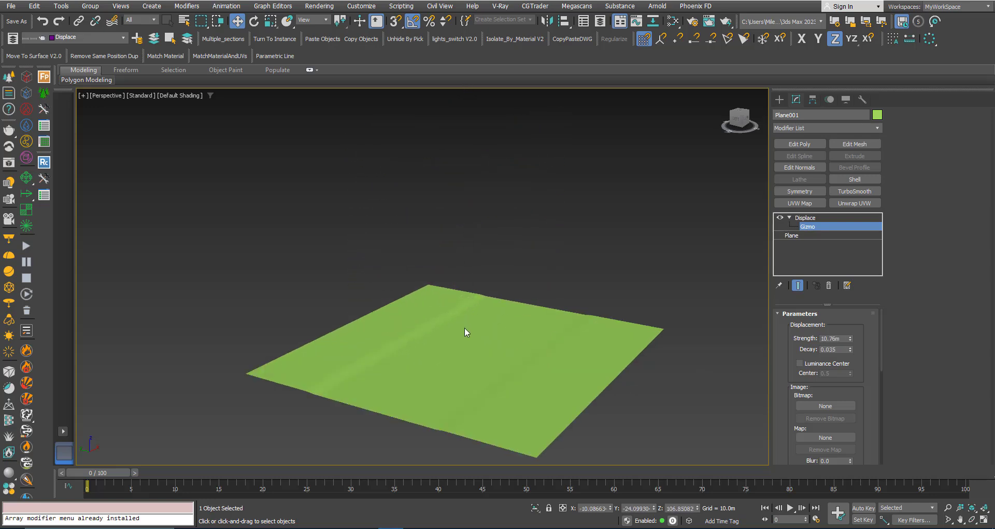
scroll(468, 323, down, 1)
scroll(471, 311, down, 3)
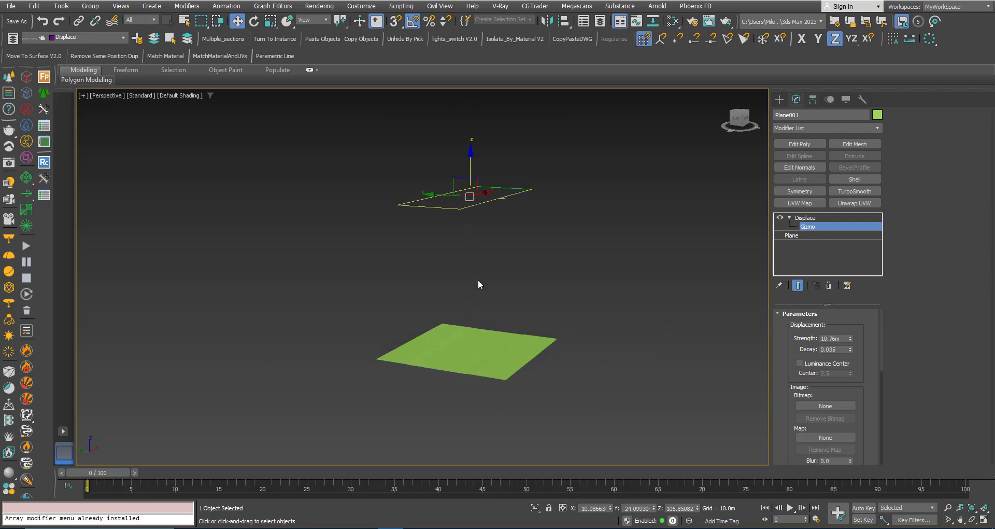
scroll(478, 344, up, 2)
middle_drag(466, 295, 468, 327)
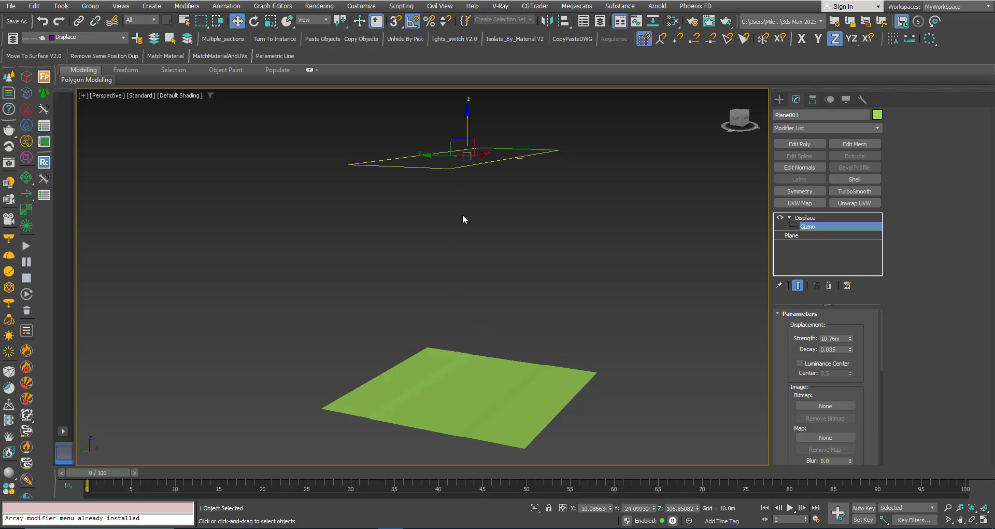
Step: Lower the Displace gizmo to about Z 33.59 m and reset the modifier's decay to 0
drag(468, 123, 479, 283)
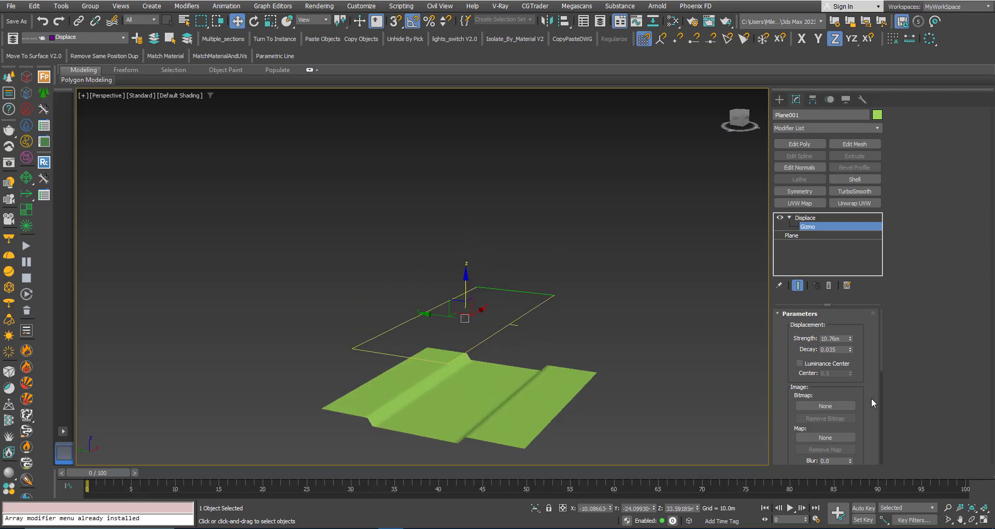
right_click(849, 351)
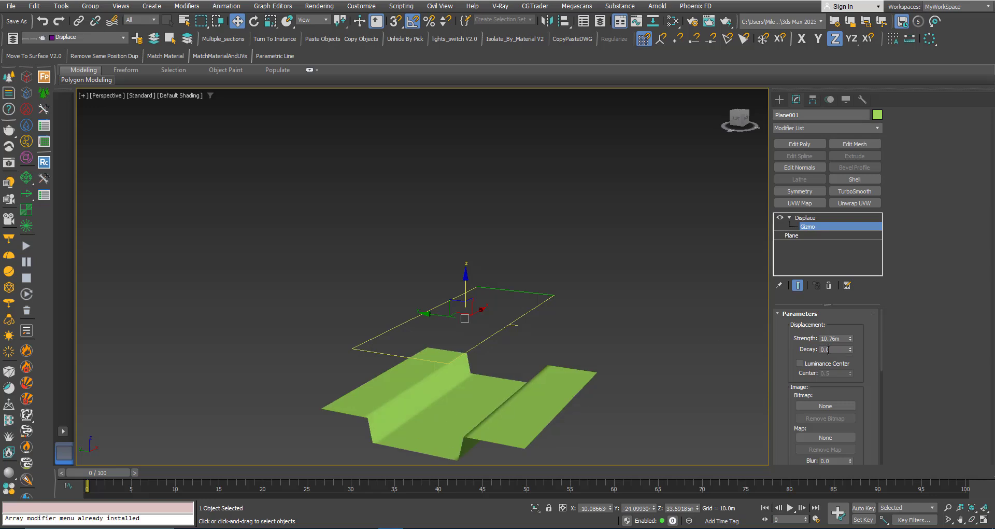
scroll(489, 282, down, 3)
middle_drag(483, 331, 478, 276)
scroll(482, 303, up, 2)
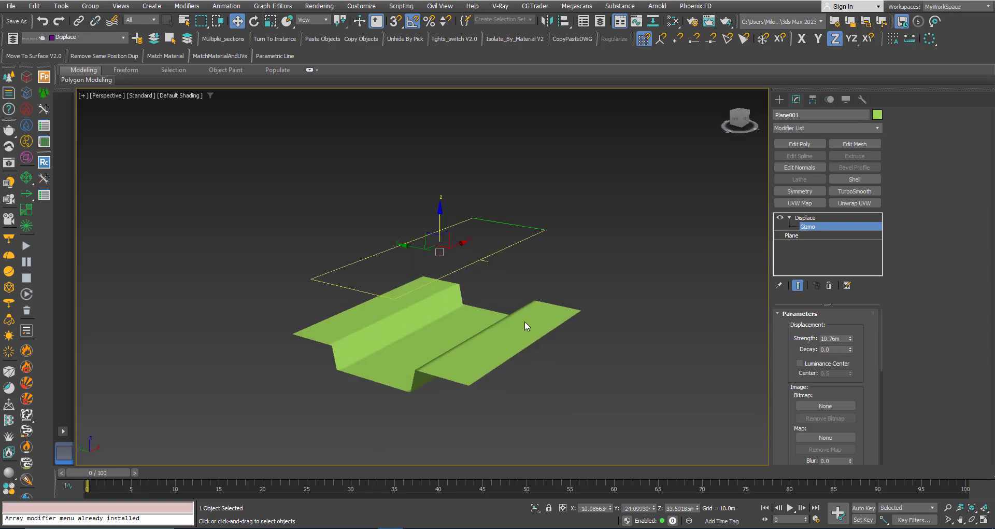
Step: Switch the Displace modifier's mapping from planar to Spherical
scroll(793, 342, down, 3)
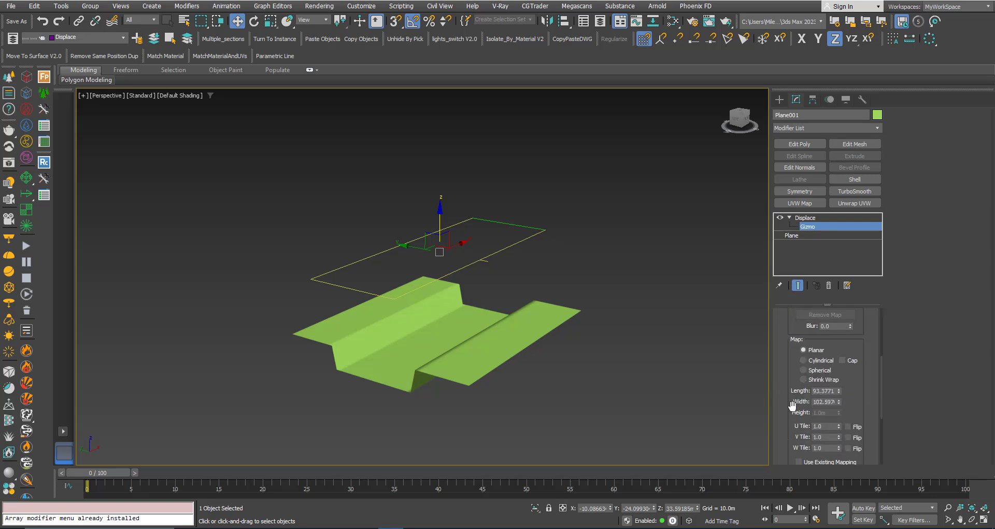
click(804, 370)
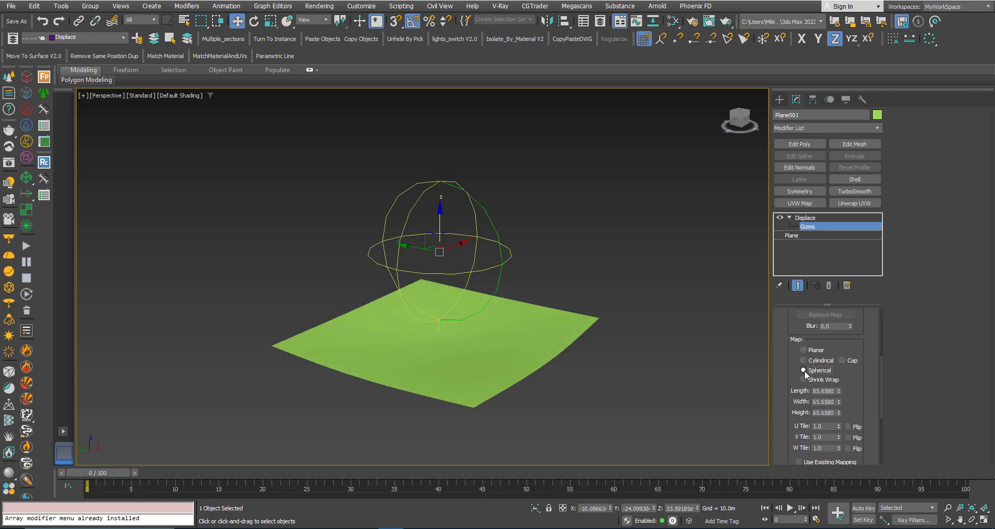
alt+middle_drag(386, 341, 410, 326)
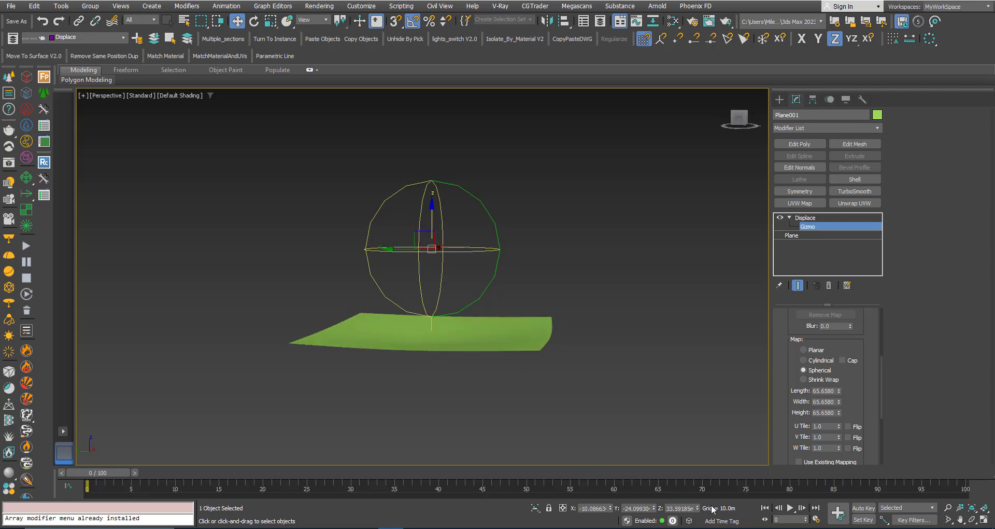
Step: Reset the spherical gizmo's Z position to 0 m and turn on the edged faces display
right_click(697, 511)
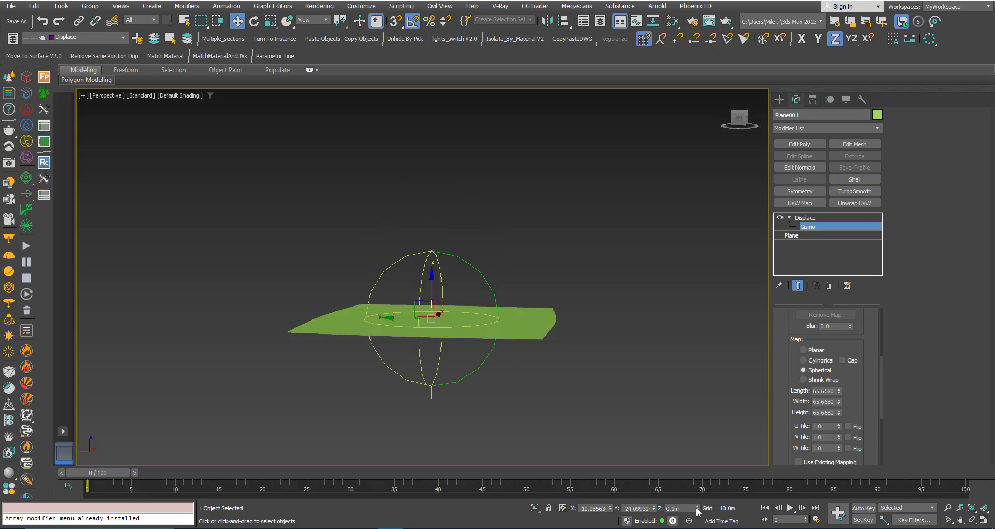
alt+middle_drag(465, 355, 456, 372)
key(F4)
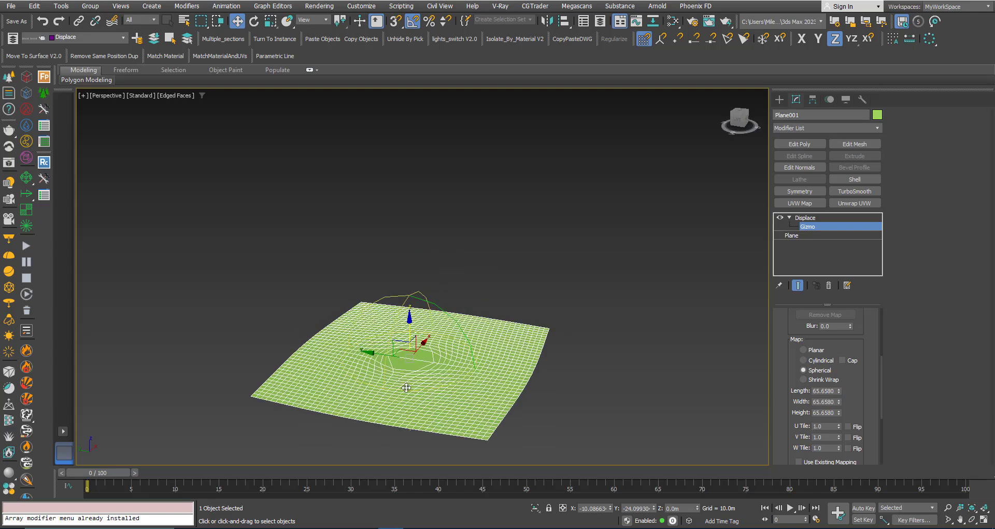
scroll(412, 346, up, 3)
middle_drag(412, 346, 412, 308)
alt+middle_drag(400, 296, 413, 313)
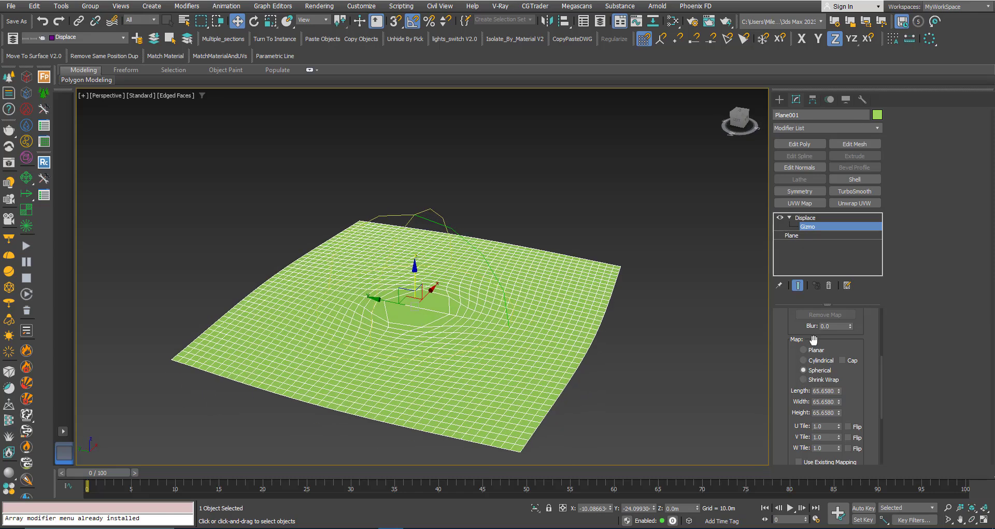
Step: Increase the Displace modifier's strength to about 28.30 m
drag(790, 353, 785, 487)
drag(850, 338, 850, 257)
scroll(498, 266, down, 4)
middle_drag(495, 279, 477, 317)
scroll(448, 324, up, 3)
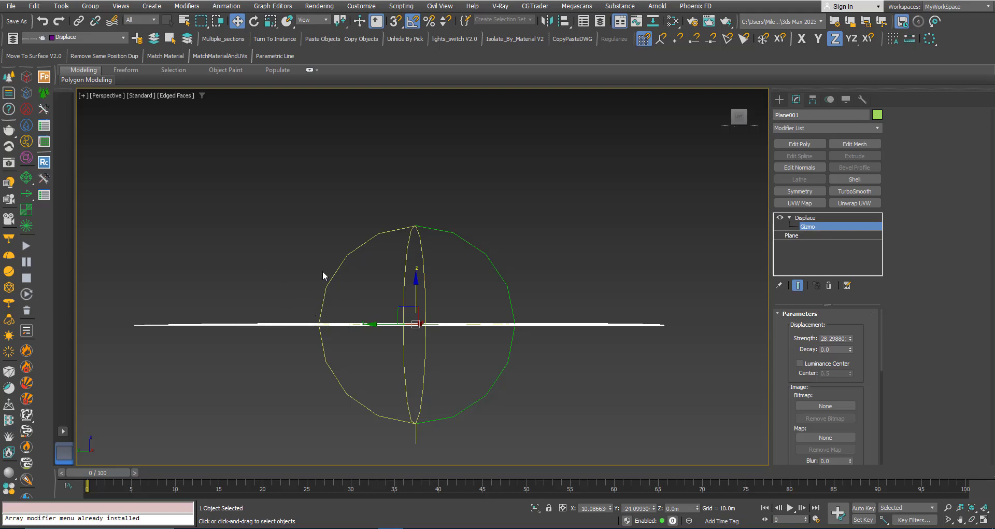
Step: Examine from several angles how the spherical gizmo centred on the plane displaces the surrounding mesh
alt+middle_drag(343, 283, 380, 301)
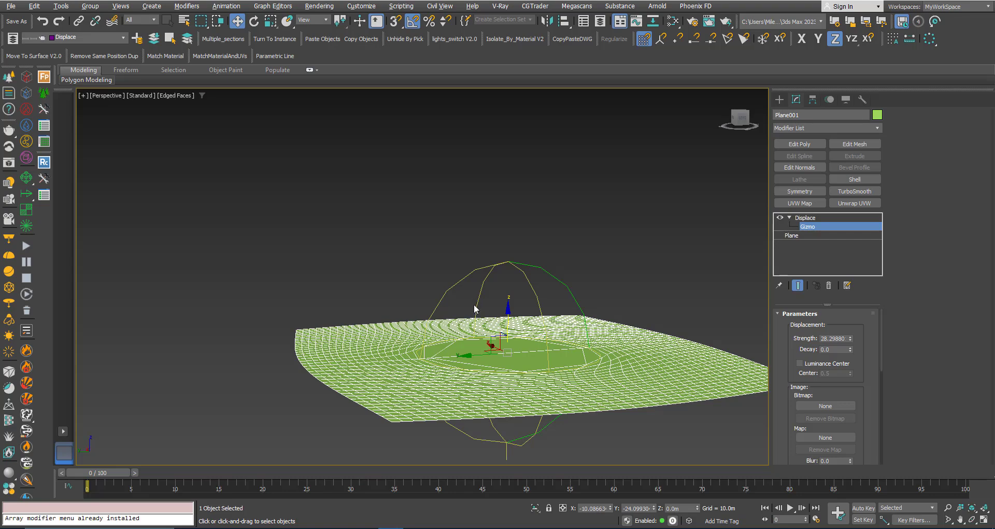
mouse_move(456, 307)
alt+middle_down()
mouse_move(478, 295)
mouse_move(443, 290)
mouse_move(444, 280)
mouse_move(456, 288)
alt+middle_up()
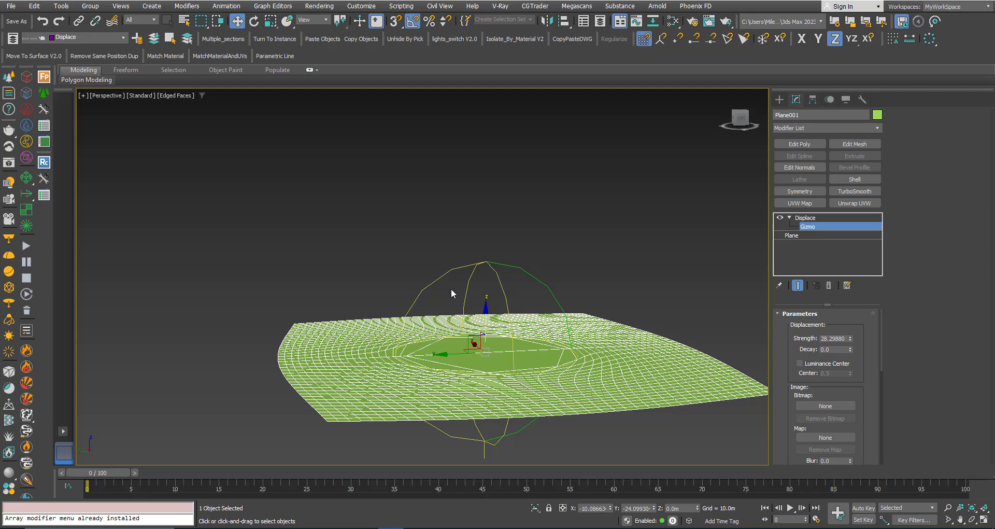
alt+middle_drag(451, 288, 431, 274)
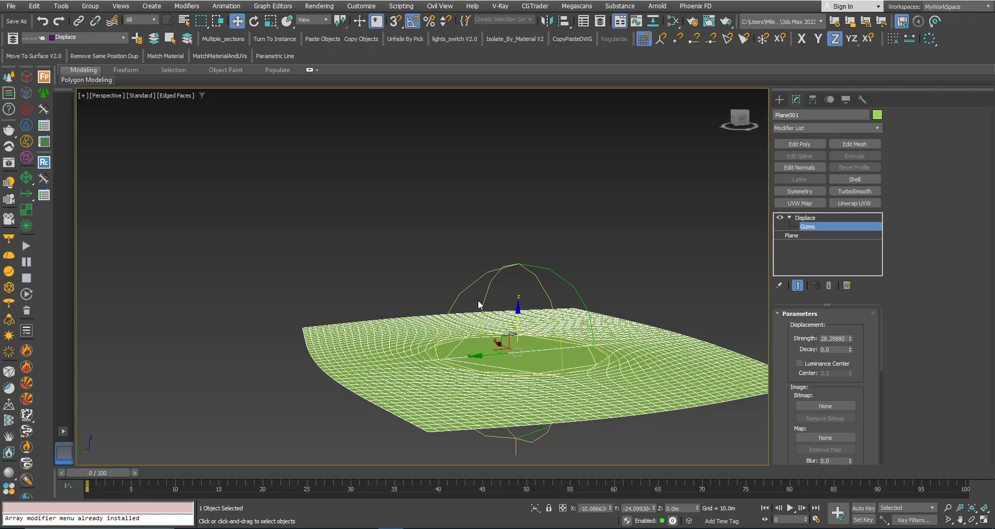
scroll(478, 300, up, 3)
mouse_move(481, 313)
alt+middle_down()
mouse_move(505, 307)
mouse_move(493, 305)
alt+middle_up()
middle_drag(493, 305, 397, 293)
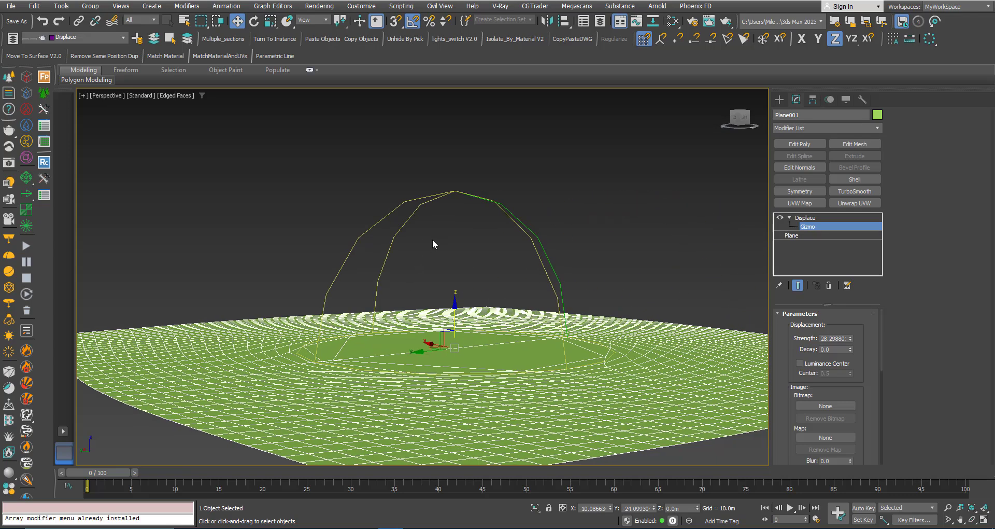
alt+middle_drag(390, 246, 402, 275)
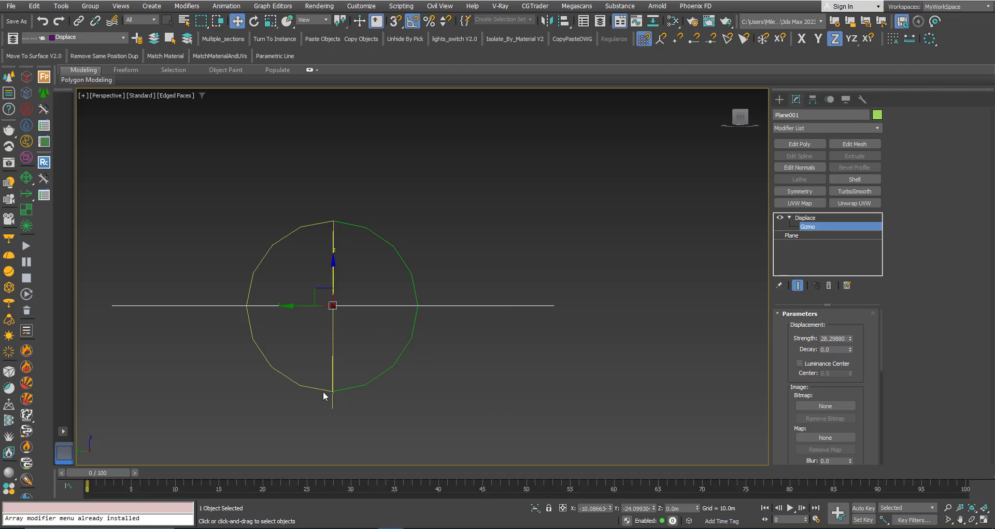
alt+middle_drag(326, 328, 440, 311)
middle_drag(436, 318, 444, 328)
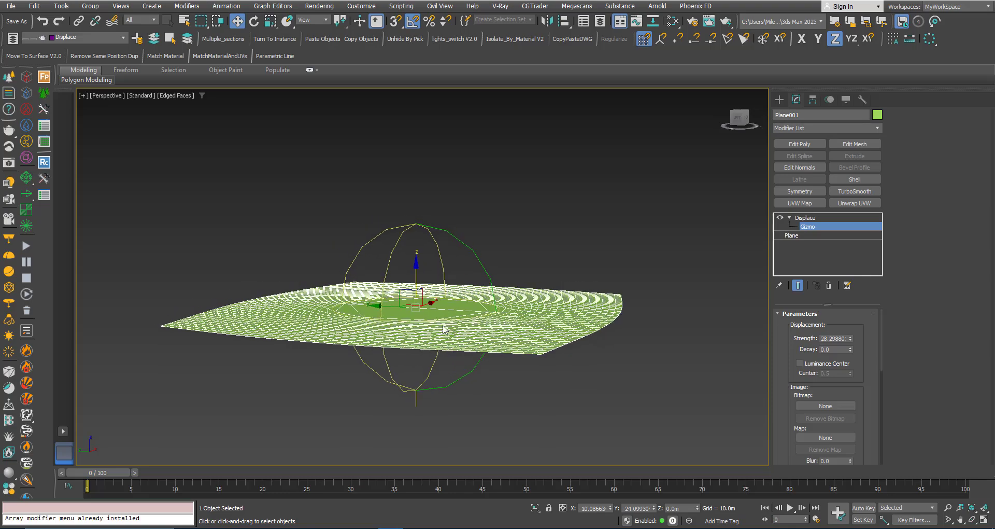
Step: Raise the spherical gizmo to about Z 6.75 m and lower it below the plane to about Z -8.72 m
drag(417, 273, 429, 299)
alt+middle_drag(429, 299, 421, 258)
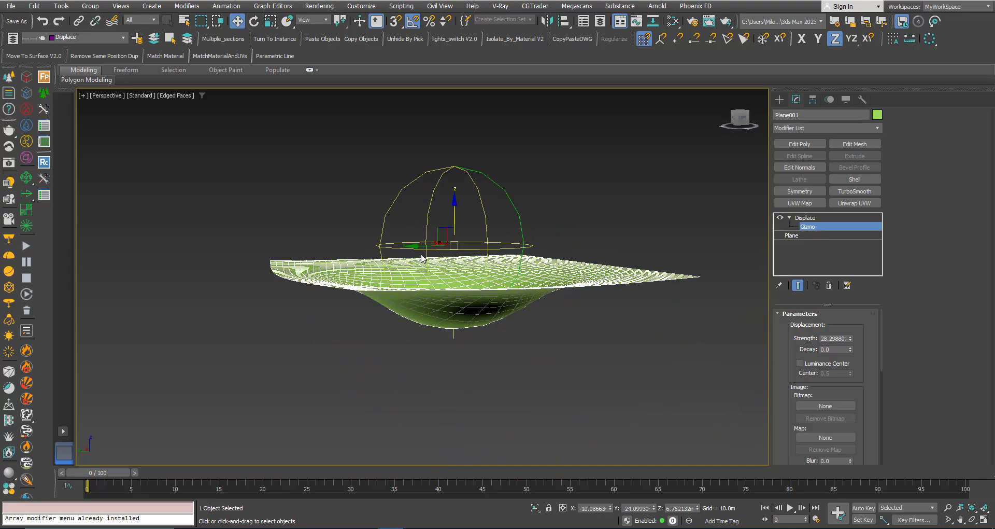
drag(455, 203, 454, 241)
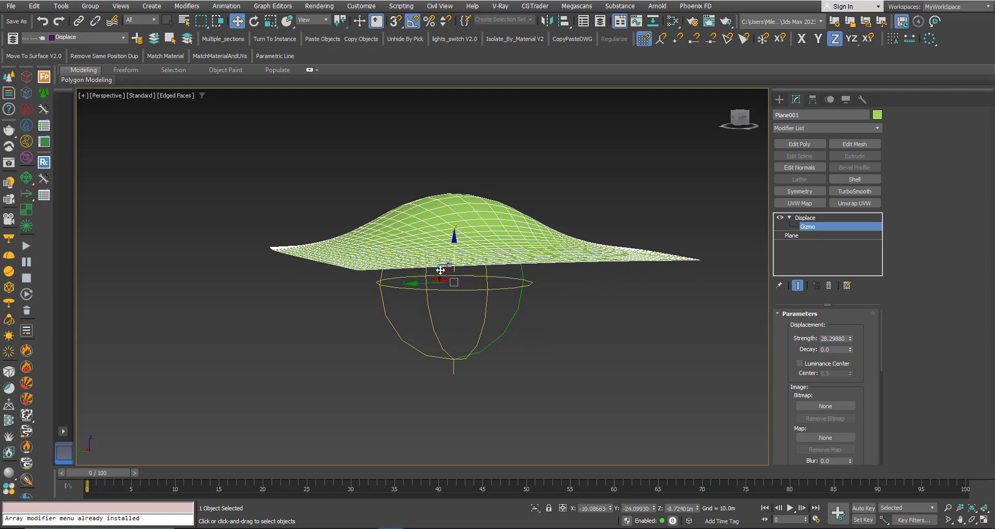
alt+middle_drag(441, 270, 429, 281)
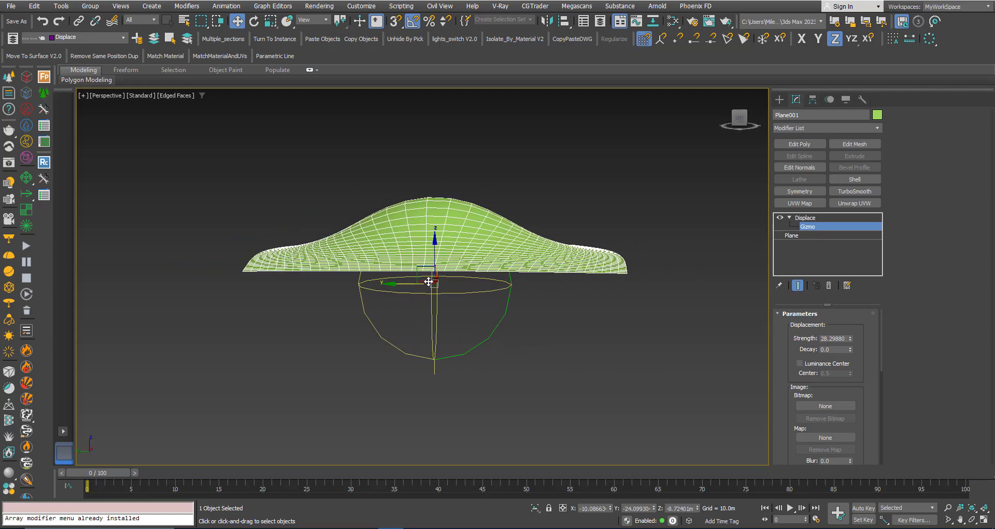
Step: Move the spherical gizmo towards the plane's edge at about Y 17.46 m and Z -8.96 m
drag(420, 270, 364, 271)
alt+middle_drag(364, 271, 359, 273)
middle_drag(359, 272, 358, 299)
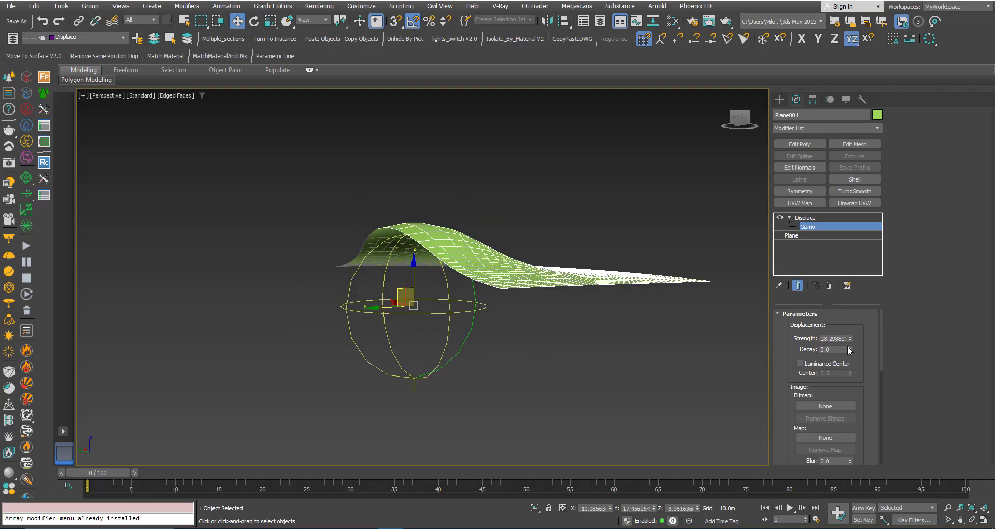
Step: Increase the Displace modifier's strength to about 39.05 m
drag(850, 340, 846, 316)
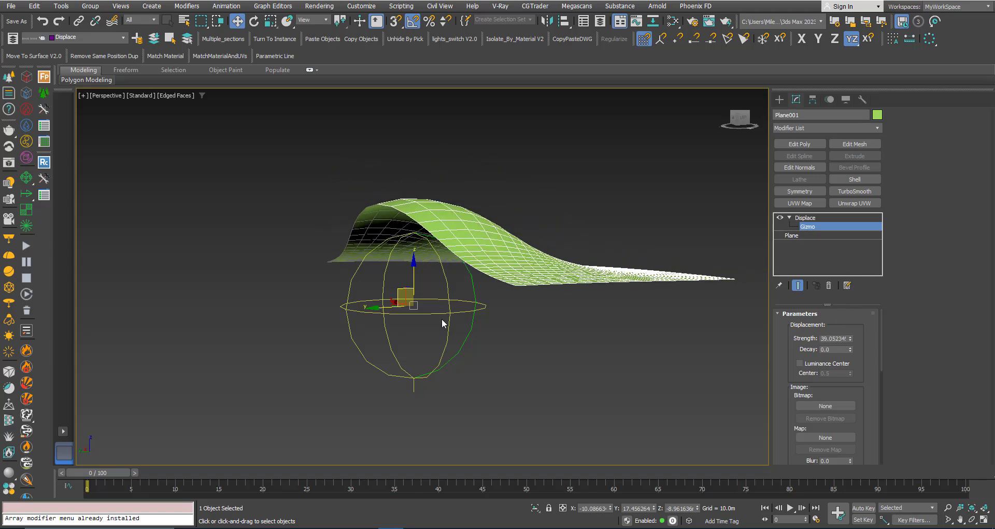
scroll(441, 318, down, 3)
alt+middle_drag(442, 319, 356, 331)
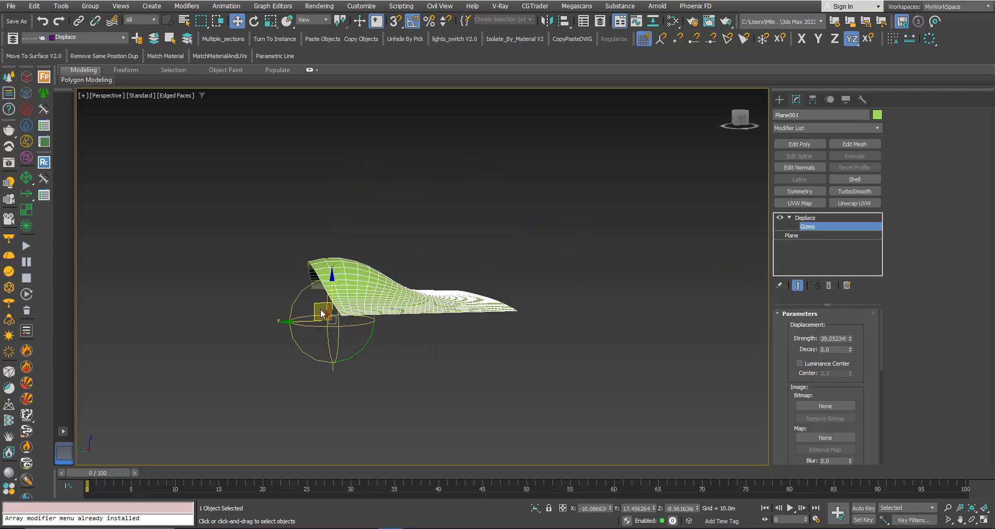
Step: Shift the spherical gizmo to about Y 11.00 m and Z -8.33 m, and turn off the edged faces display
mouse_move(317, 301)
mouse_down()
mouse_move(322, 278)
mouse_move(371, 259)
mouse_move(400, 264)
mouse_move(418, 269)
mouse_move(430, 321)
mouse_move(319, 303)
mouse_up()
key(F4)
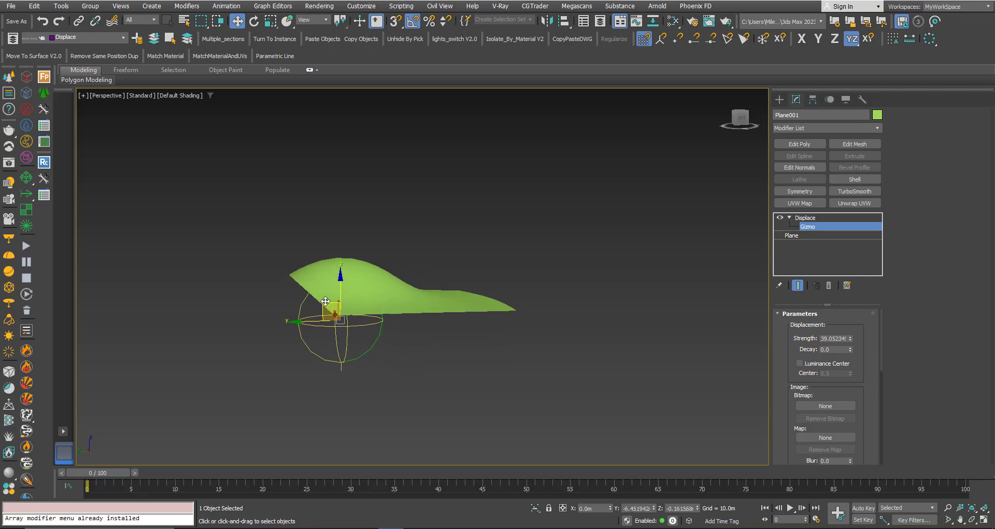
alt+middle_drag(363, 293, 391, 293)
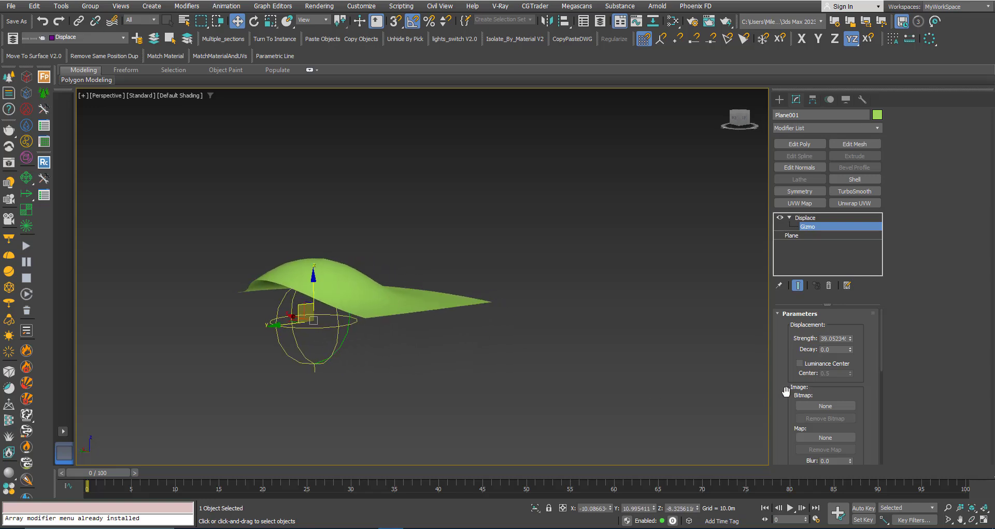
Step: Switch the Displace modifier's mapping from spherical to Cylindrical
drag(786, 391, 796, 313)
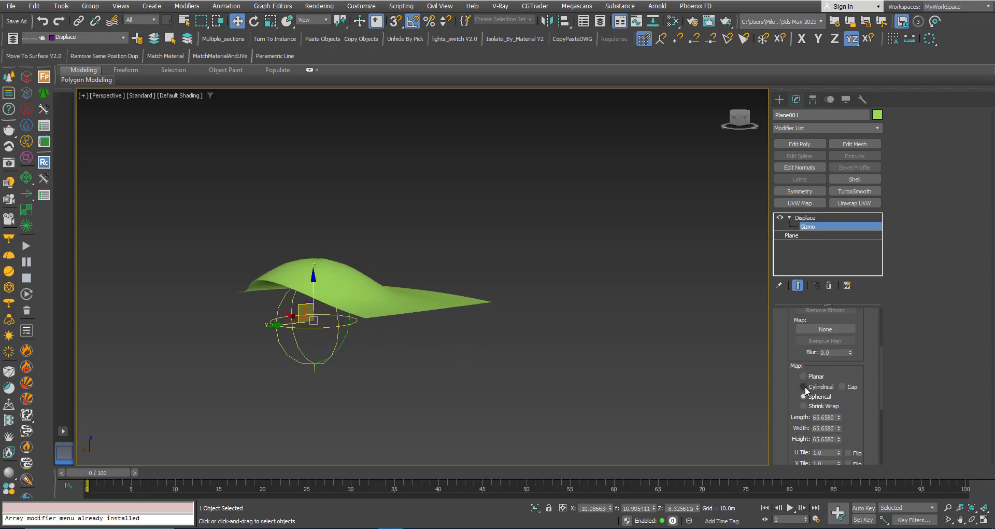
click(803, 386)
middle_drag(280, 319, 320, 328)
alt+middle_drag(320, 328, 294, 340)
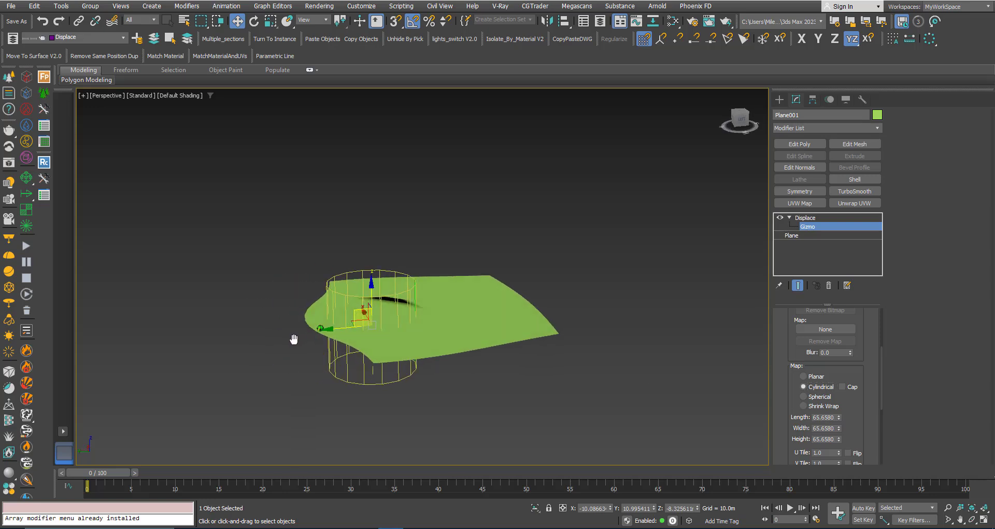
Step: Rotate the cylindrical Displace gizmo 90 degrees about the X axis so it lies horizontally under the plane
key(e)
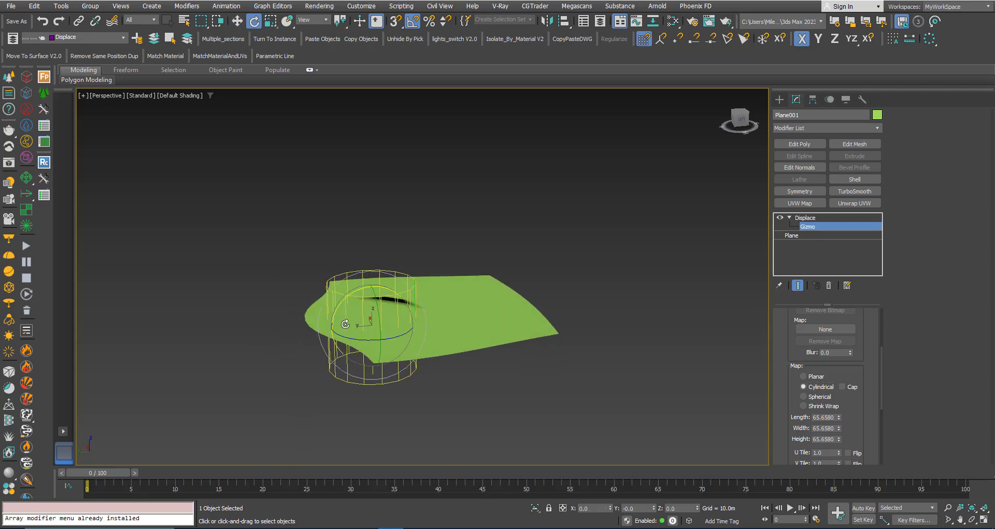
drag(344, 304, 390, 284)
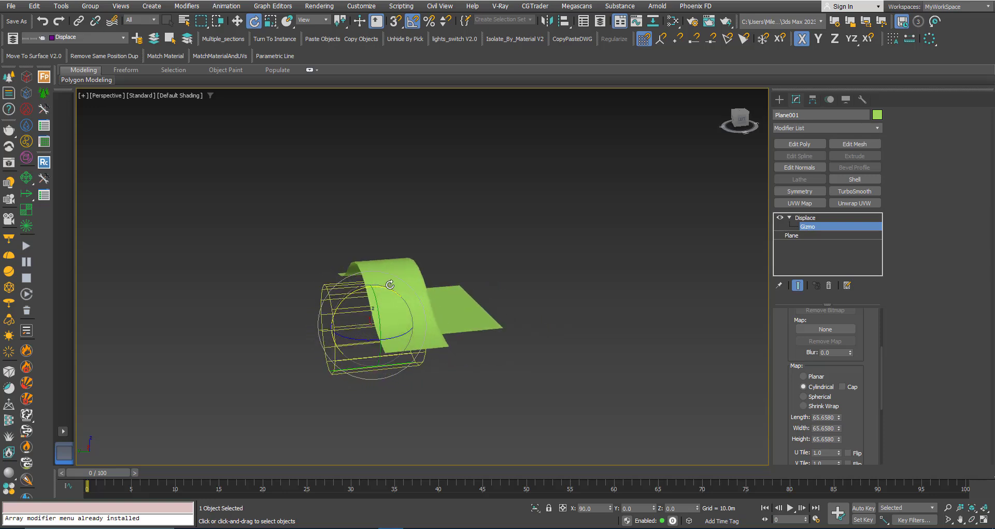
alt+middle_drag(394, 305, 445, 317)
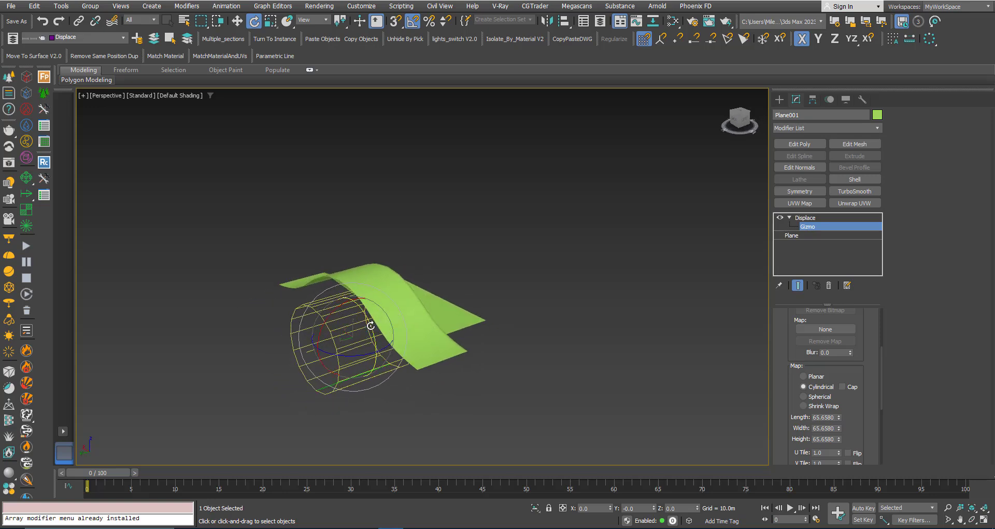
scroll(369, 327, up, 3)
mouse_move(369, 327)
alt+middle_down()
mouse_move(395, 319)
mouse_move(375, 326)
alt+middle_up()
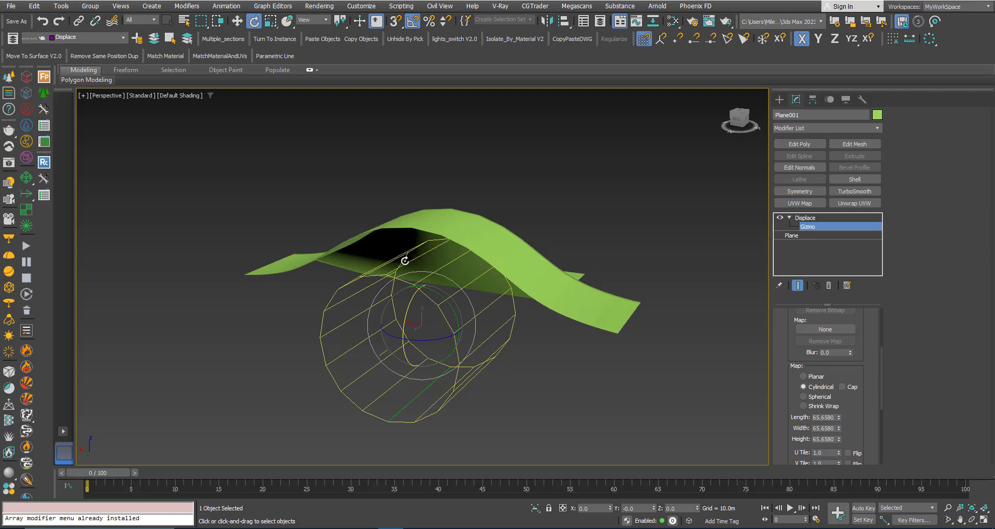
alt+middle_drag(457, 321, 334, 331)
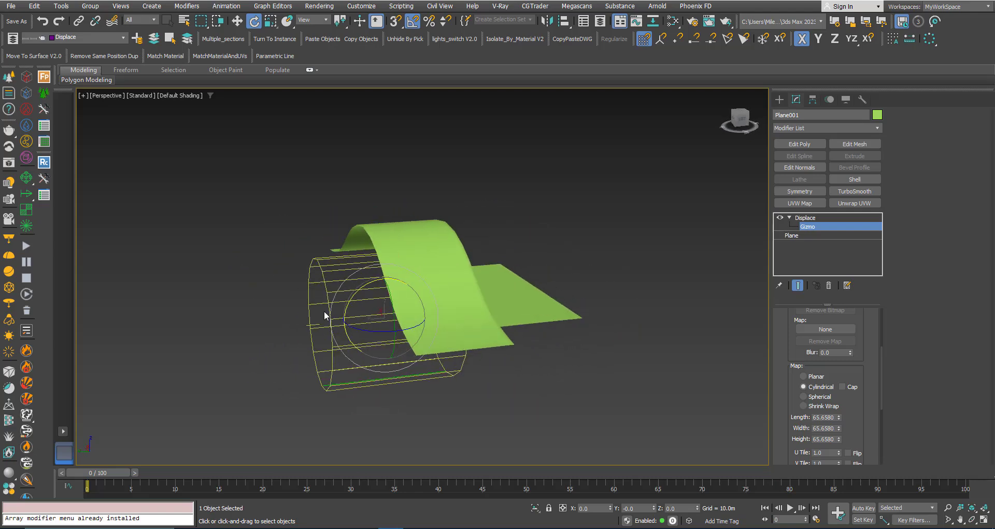
Step: Examine the cylindrical displacement from several sides, and rotate the Displace gizmo about the Z axis
scroll(322, 307, up, 3)
alt+middle_drag(326, 296, 343, 296)
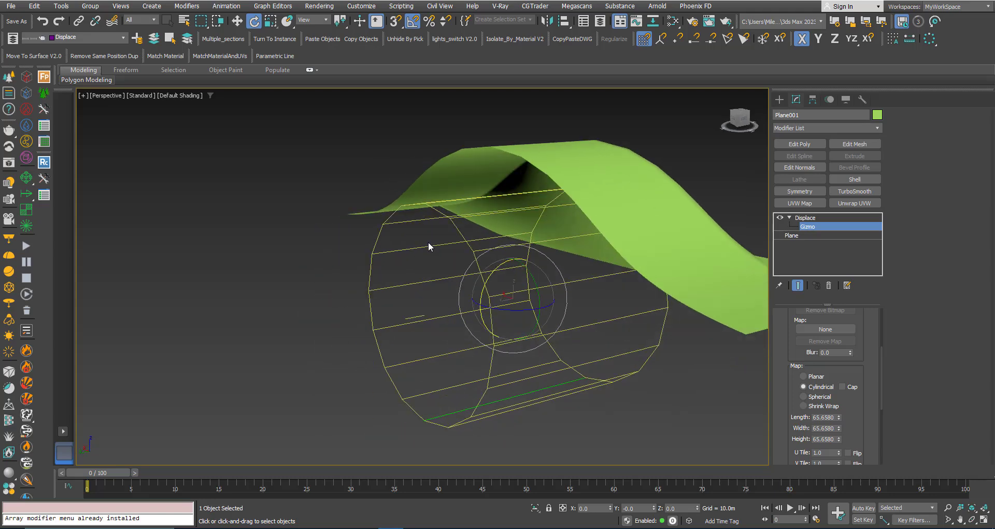
alt+middle_drag(413, 248, 394, 251)
alt+middle_drag(304, 292, 471, 267)
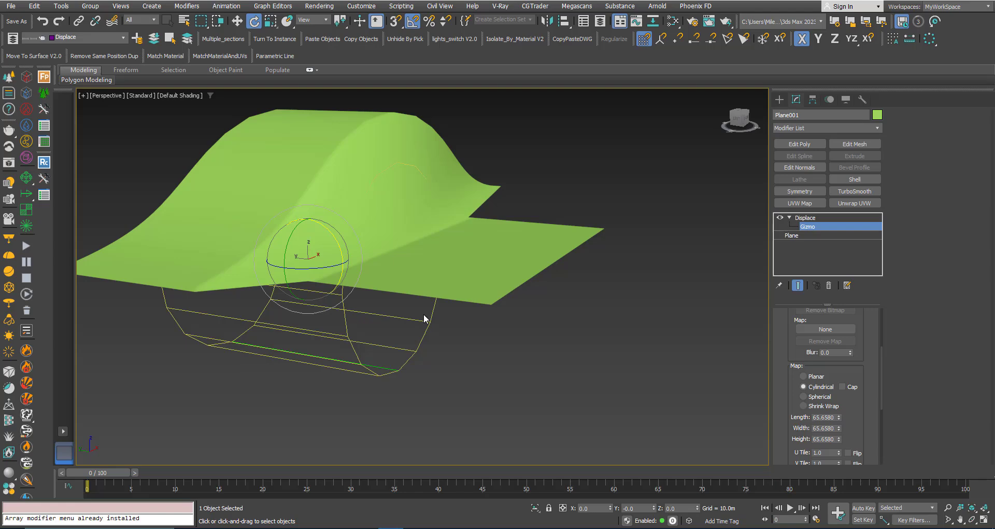
alt+middle_drag(424, 313, 324, 295)
alt+middle_drag(302, 360, 328, 355)
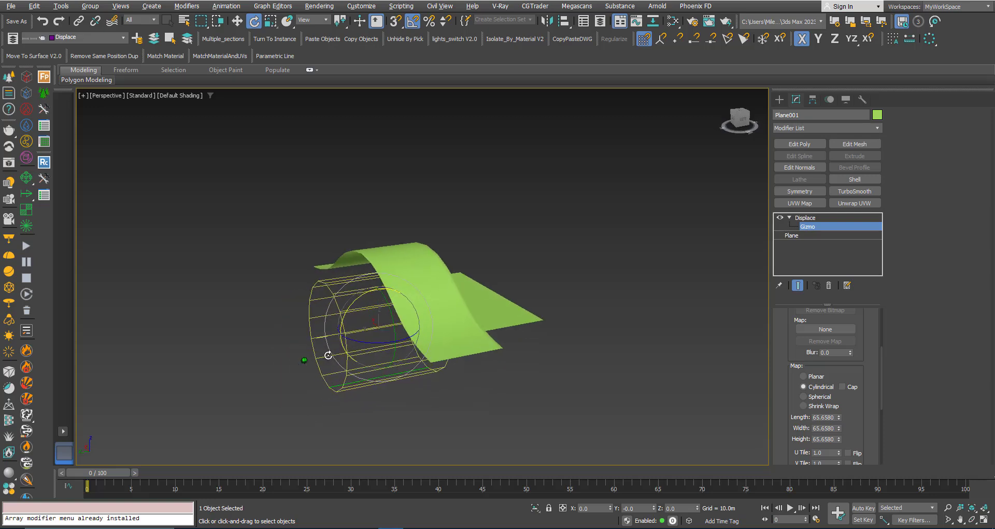
drag(367, 344, 413, 338)
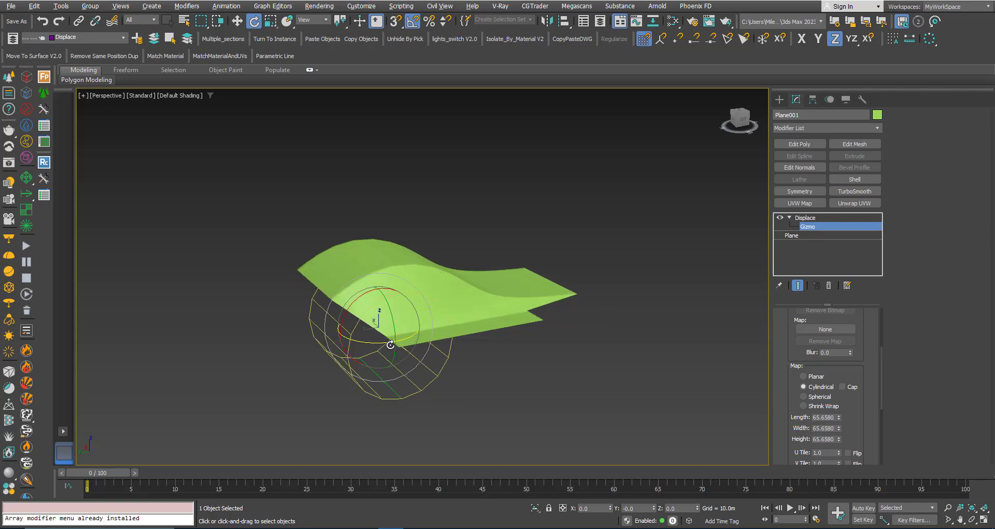
alt+middle_drag(391, 345, 418, 333)
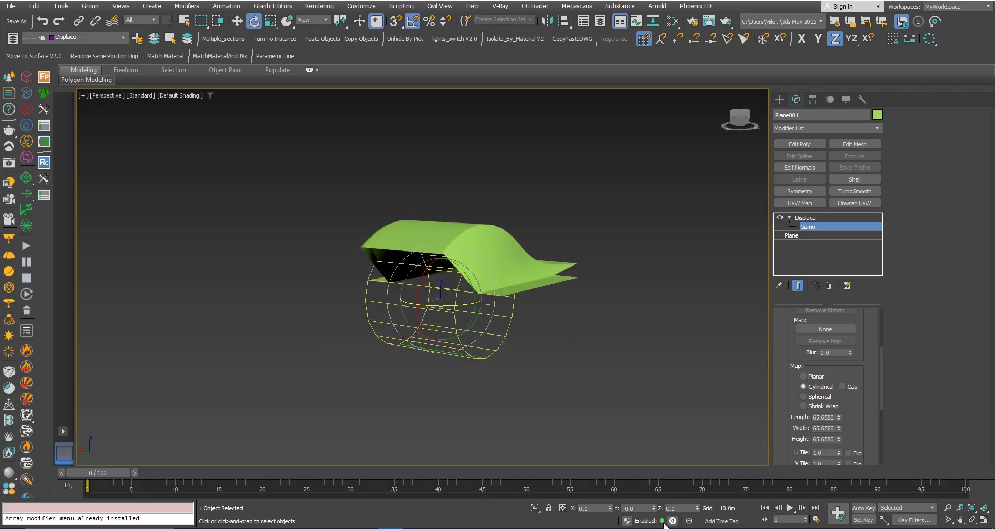
middle_drag(471, 356, 396, 391)
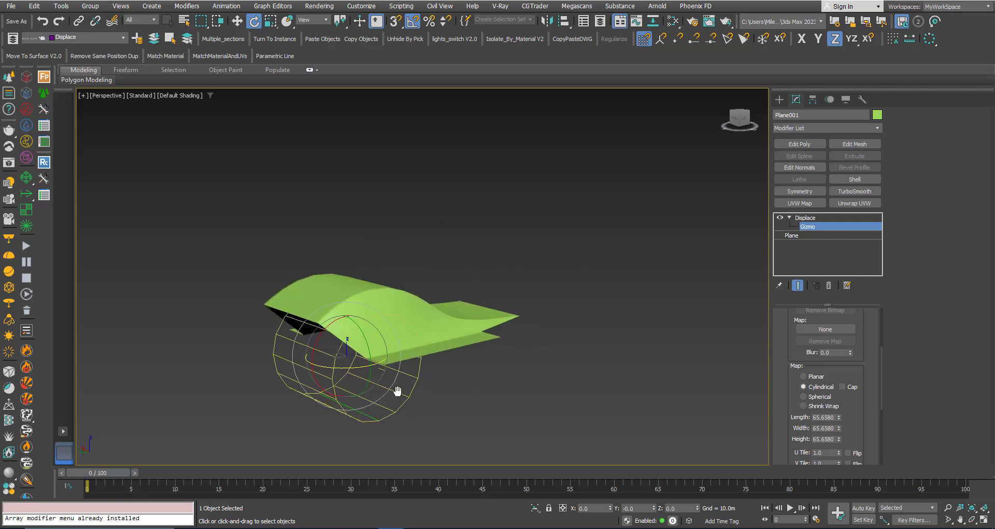
Step: Raise the cylindrical gizmo to about Z 9.98 m and slide it along the Y axis to about -83.7 m
key(r)
drag(344, 357, 307, 359)
key(w)
alt+middle_drag(307, 359, 328, 379)
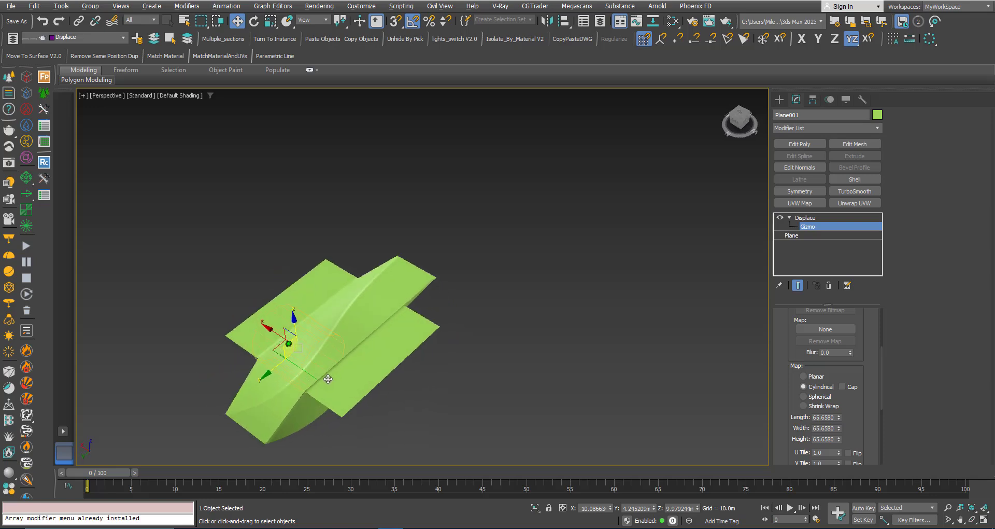
drag(274, 365, 379, 297)
alt+middle_drag(379, 297, 348, 314)
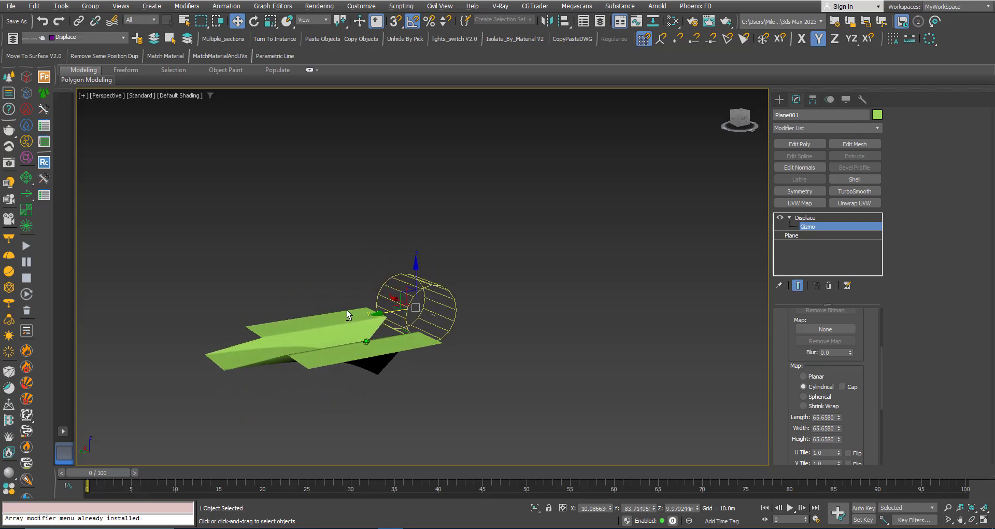
Step: Move the gizmo back under the plane, to about Y -38.04 m and Z -14.71 m
drag(405, 294, 348, 351)
key(r)
middle_drag(362, 356, 395, 368)
key(w)
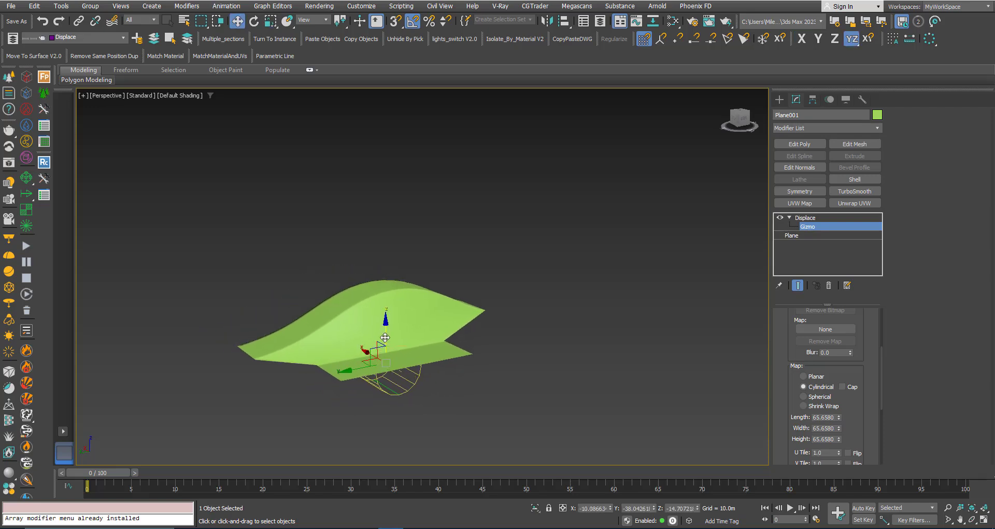
Step: Raise the gizmo above the plane to about Z 9.93 m and shift it to about X -48.09 m
drag(385, 332, 384, 296)
alt+middle_drag(388, 336, 431, 352)
drag(377, 327, 430, 324)
alt+middle_drag(421, 346, 345, 322)
scroll(421, 356, up, 3)
scroll(421, 355, down, 2)
alt+middle_drag(413, 337, 402, 302)
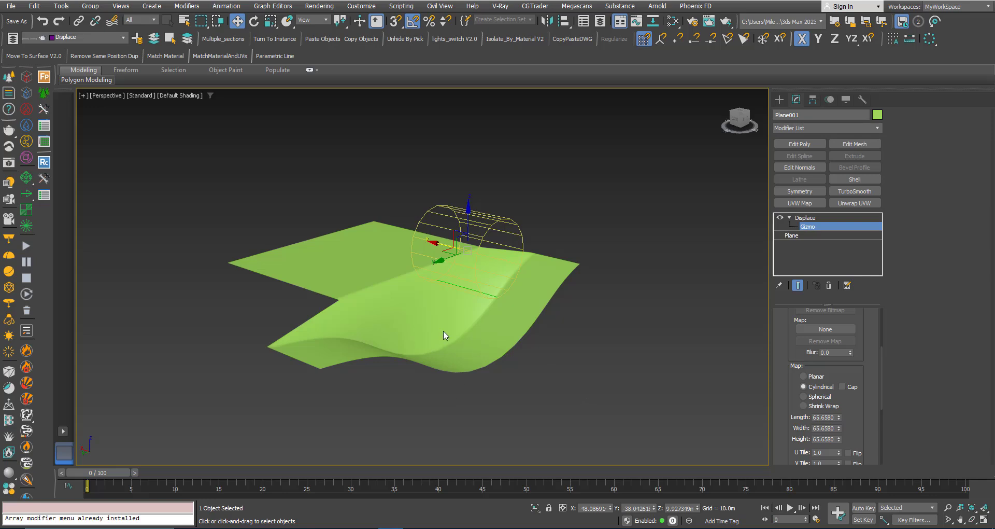
middle_drag(443, 334, 468, 295)
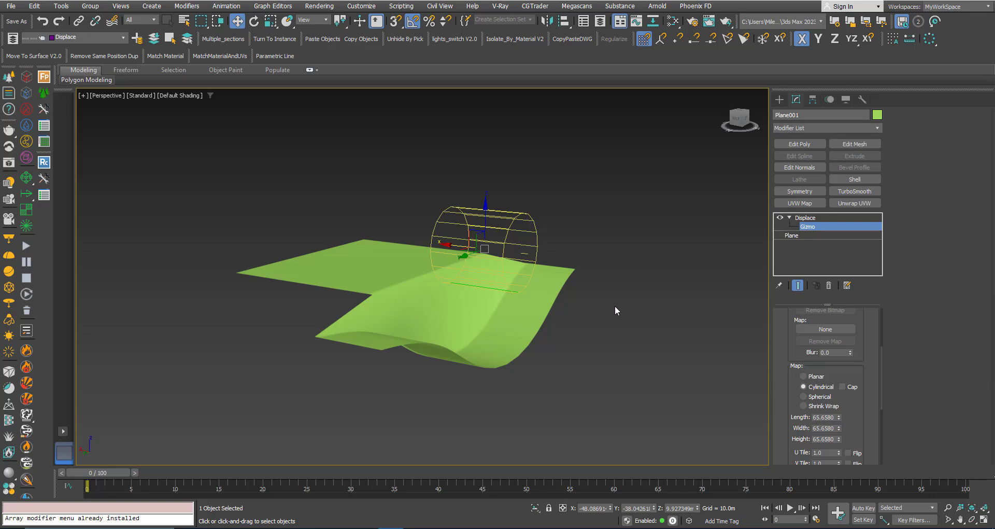
alt+middle_drag(484, 280, 471, 286)
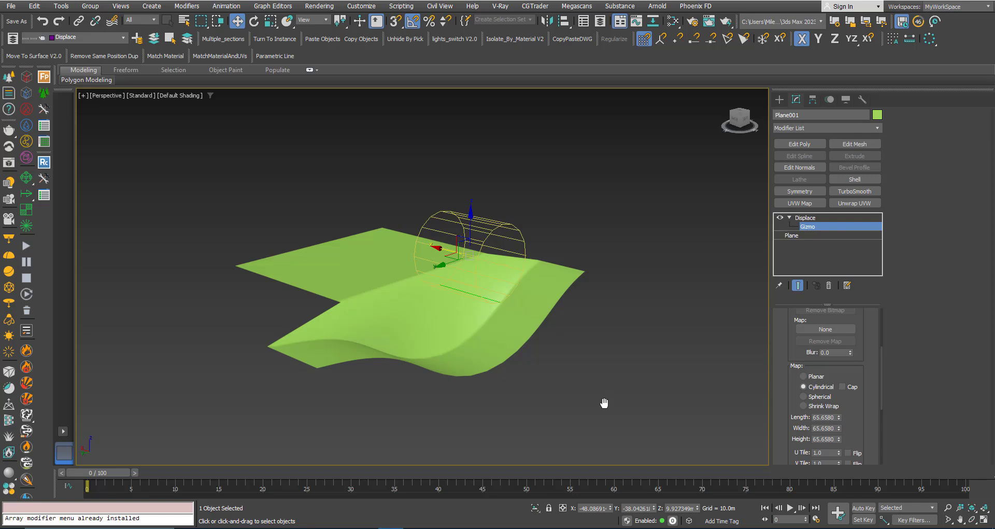
Step: Turn on Auto Key and, at frame 20, move the gizmo along the X axis to about 28.25 m
key(n)
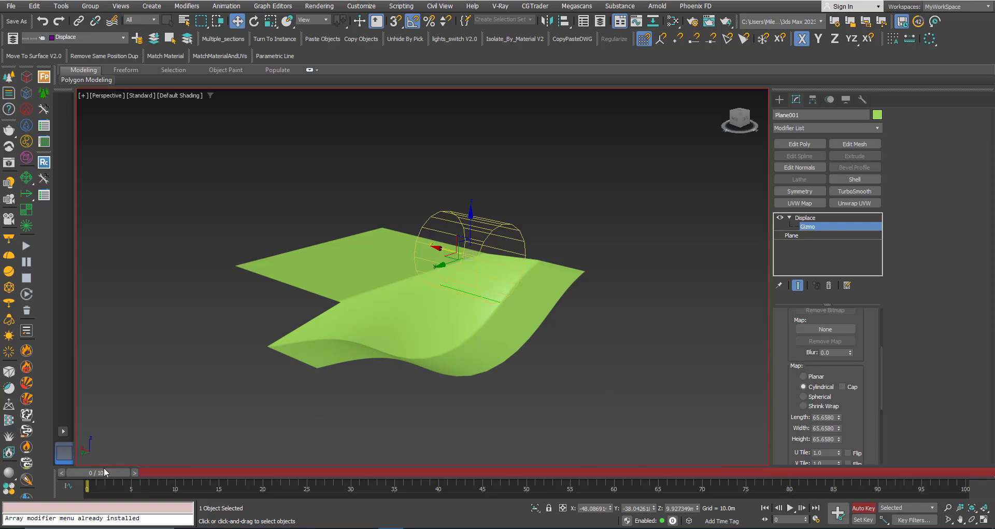
drag(100, 473, 269, 484)
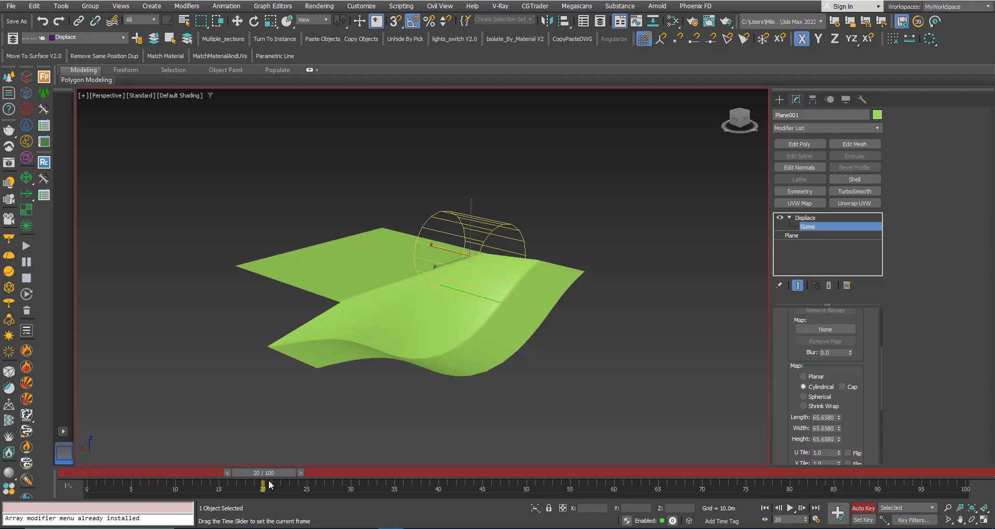
alt+middle_drag(425, 341, 456, 326)
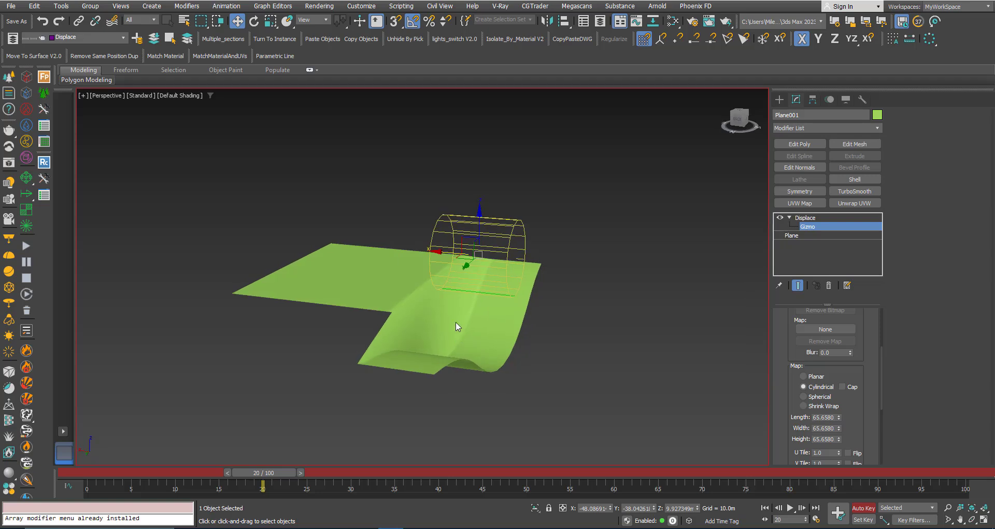
drag(449, 253, 294, 247)
alt+middle_drag(345, 282, 383, 285)
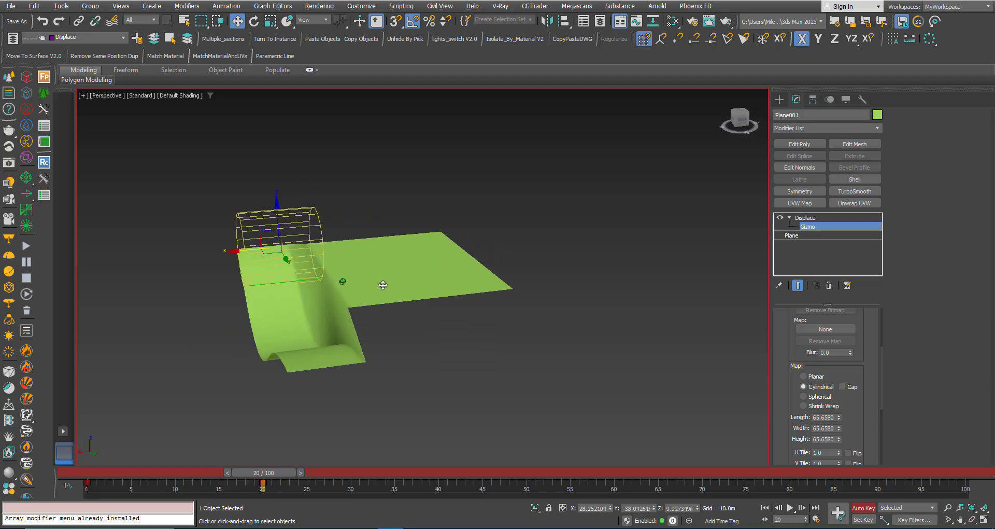
Step: At frame 45, key the gizmo below the plane's middle, at about X -18.23 m and Z -22.57 m
drag(269, 472, 312, 472)
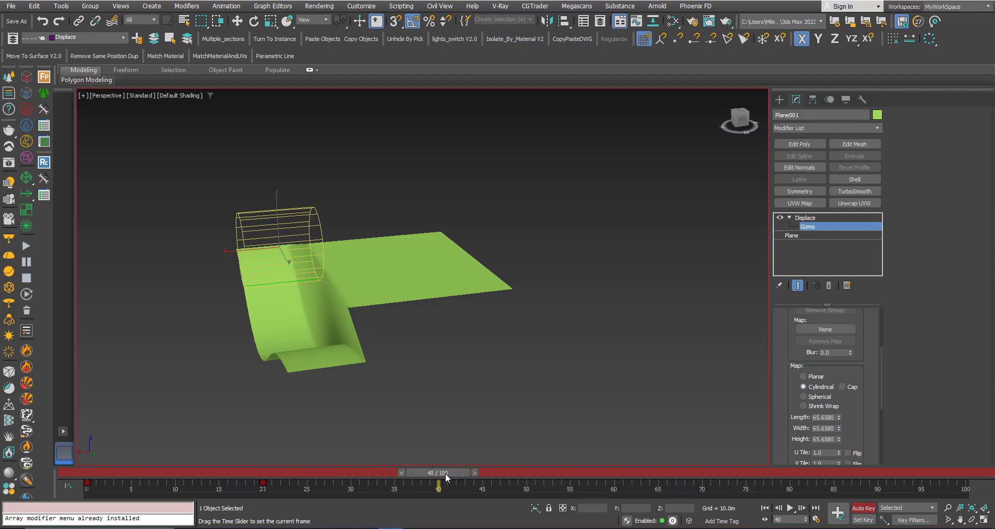
drag(485, 479, 483, 479)
key(w)
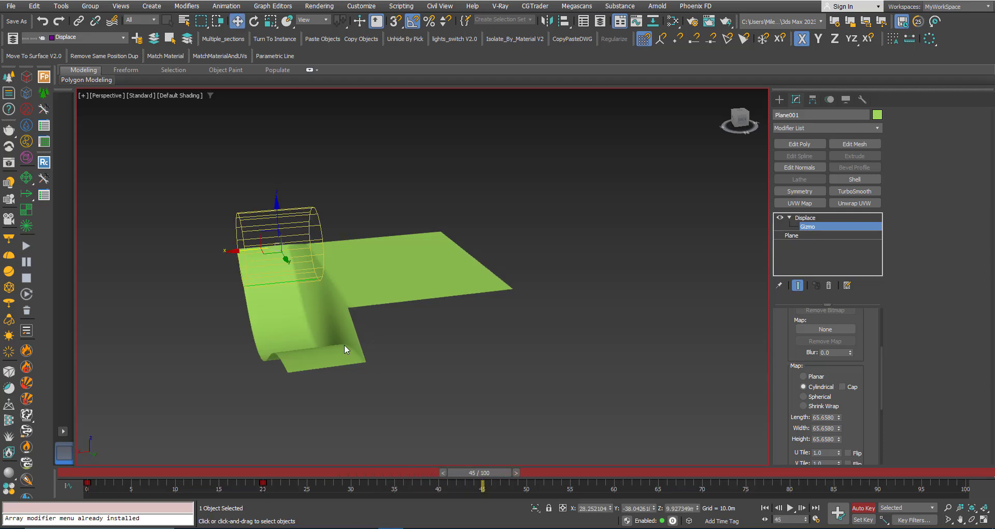
alt+middle_drag(344, 344, 423, 345)
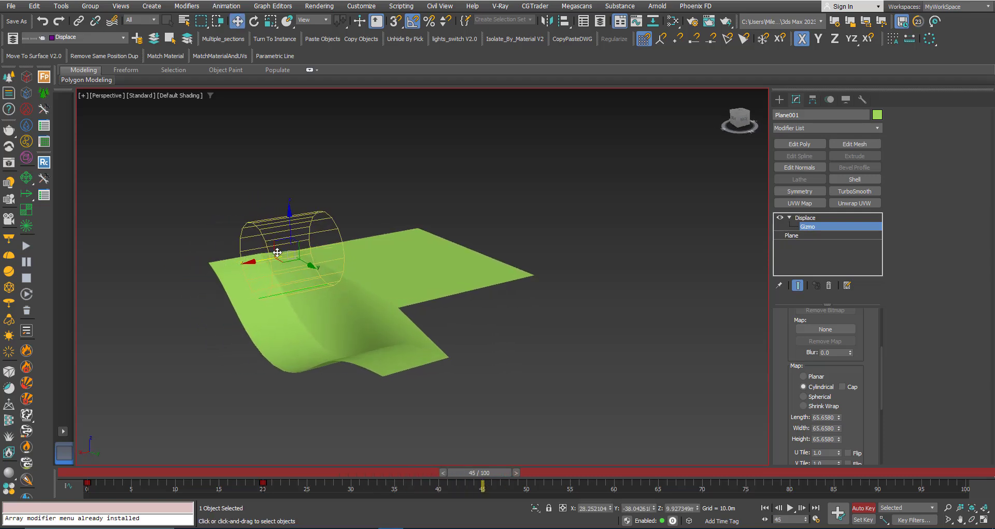
alt+middle_drag(290, 256, 270, 249)
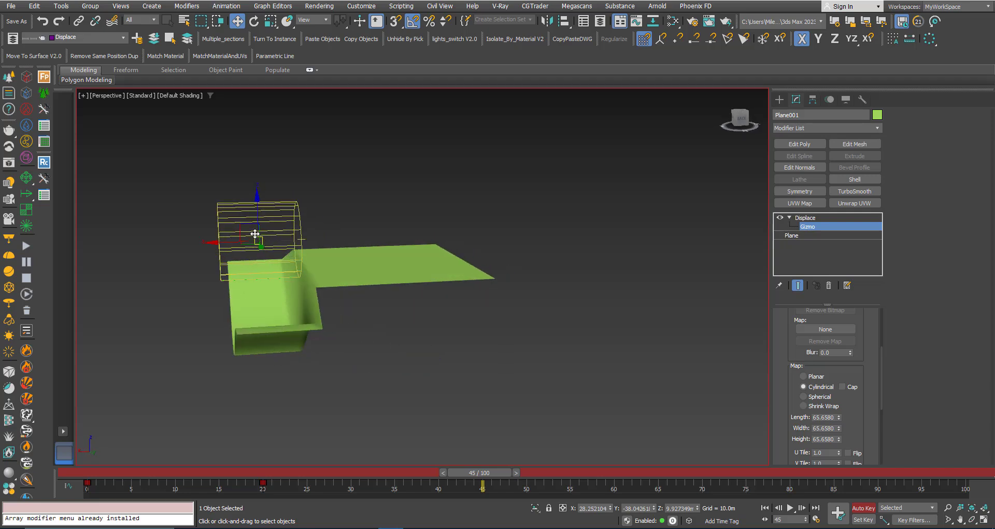
mouse_move(256, 236)
mouse_down()
mouse_move(265, 273)
mouse_move(314, 286)
mouse_up()
mouse_move(337, 284)
alt+middle_down()
mouse_move(362, 291)
mouse_move(314, 304)
mouse_move(335, 299)
mouse_move(249, 285)
alt+middle_up()
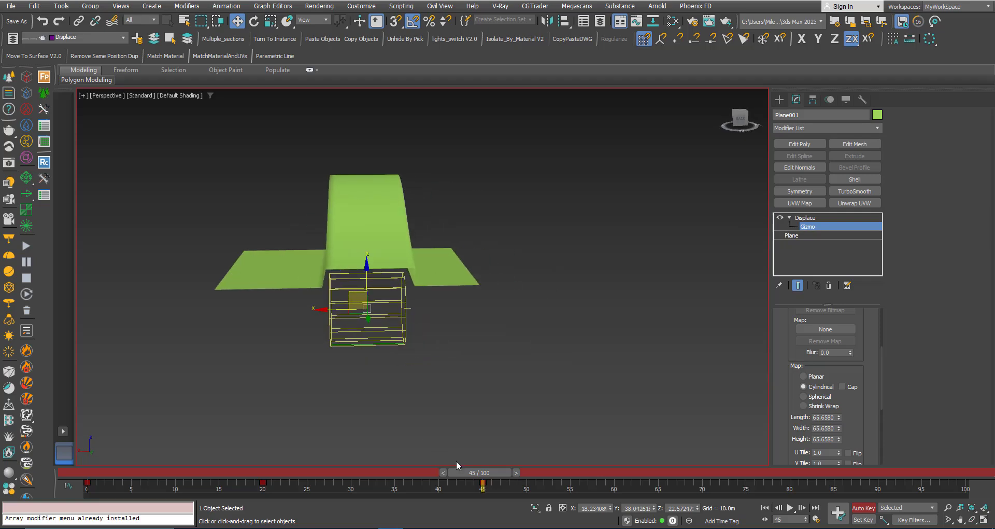
Step: At frame 65, key the gizmo at about X -60.37 m and Z -21.67 m
drag(458, 472, 651, 477)
key(w)
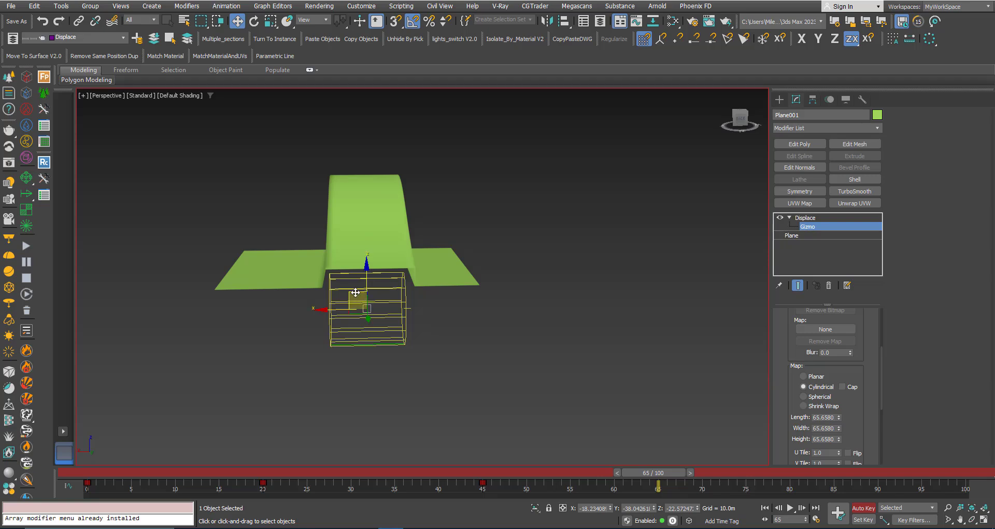
drag(356, 292, 575, 411)
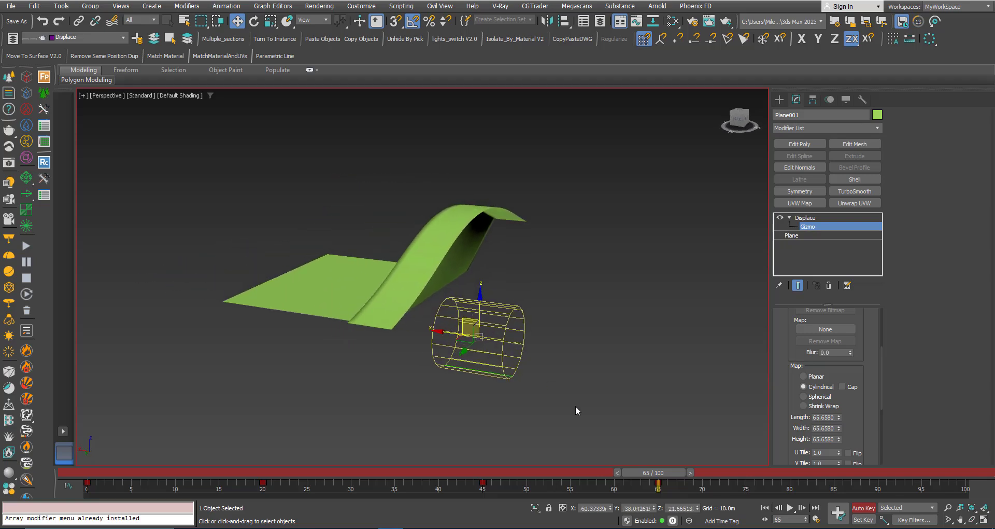
Step: At frame 84, key the gizmo raised along the Z axis to about 18.76 m
drag(660, 479, 743, 479)
drag(813, 479, 825, 479)
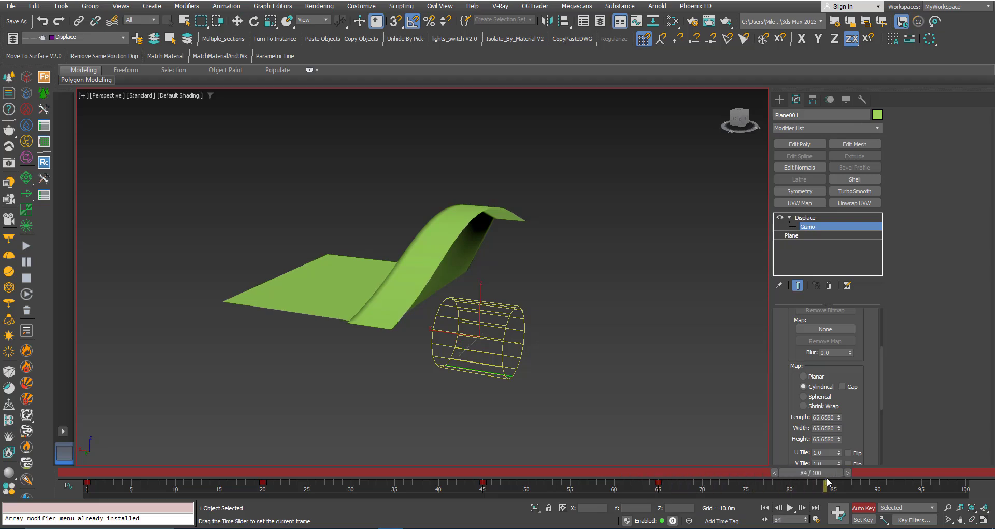
drag(482, 309, 487, 226)
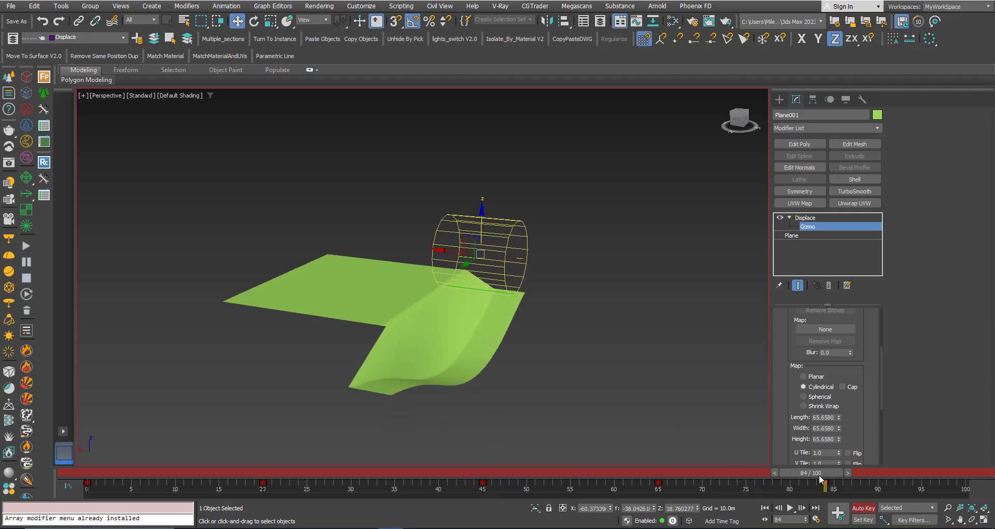
Step: At frame 100, key the gizmo at about X -13.71 m and Z -11.59 m, and turn off Auto Key
drag(820, 473, 974, 472)
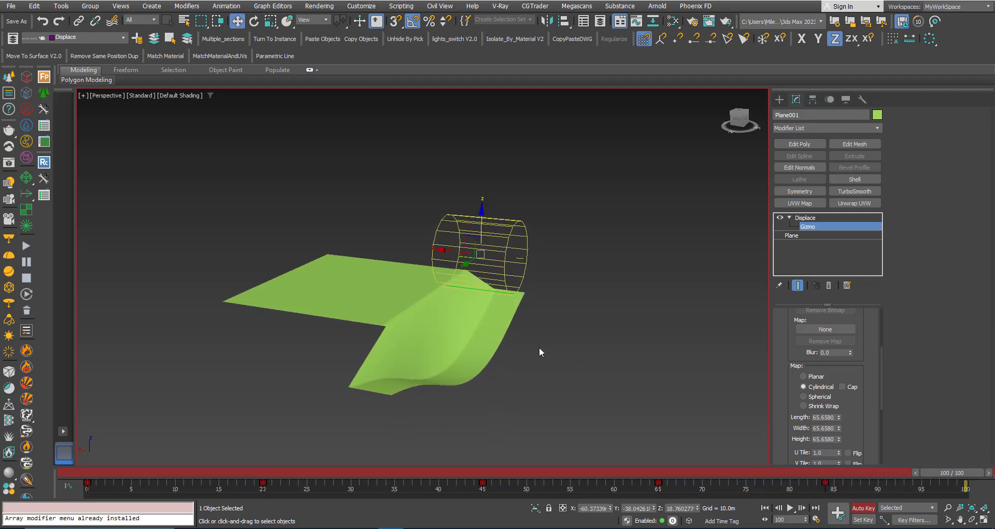
drag(456, 245, 376, 291)
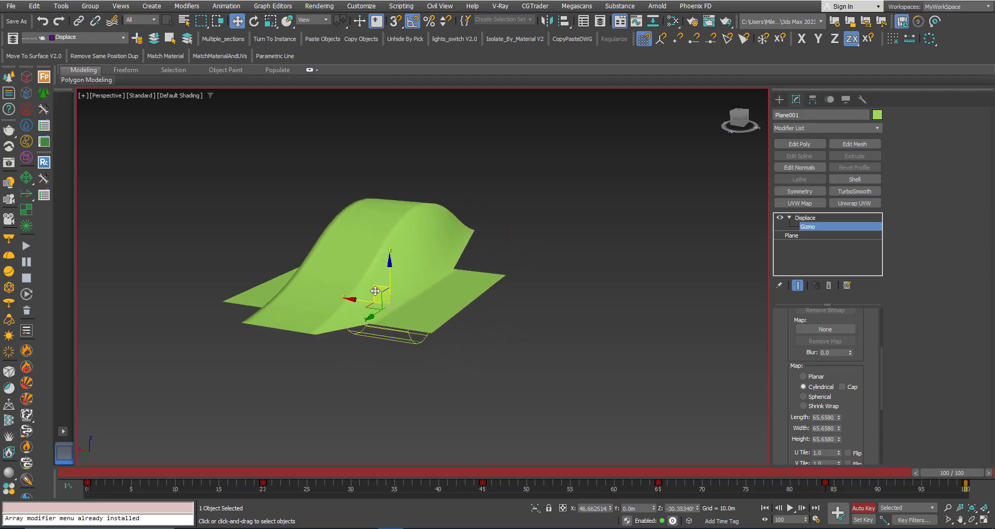
click(861, 508)
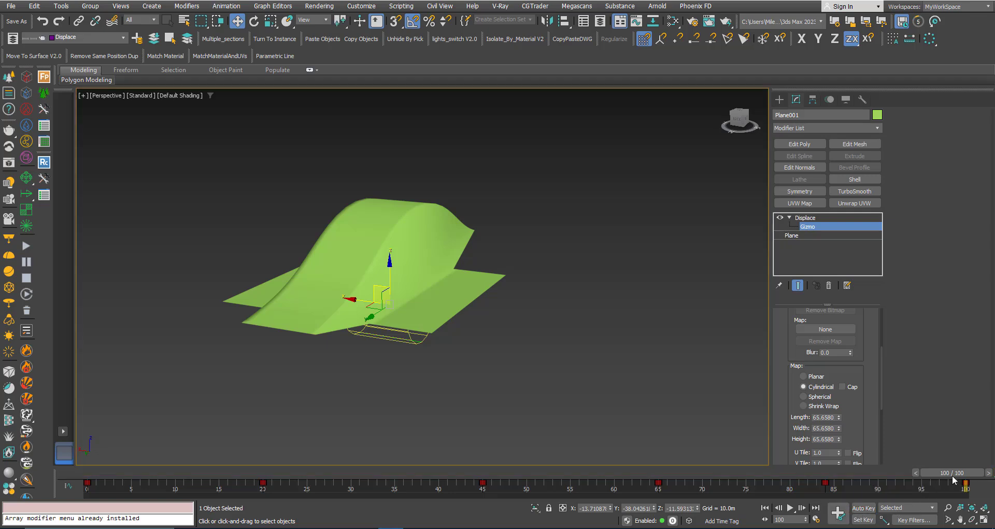
Step: Play the gizmo animation from frame 0 to check the plane's deformation, and return to frame 0
drag(961, 475, 68, 472)
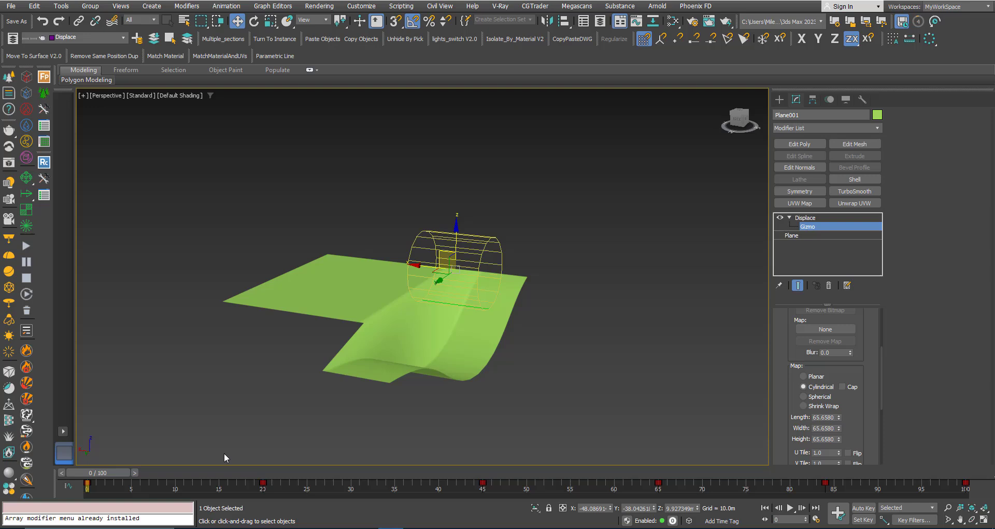
click(790, 508)
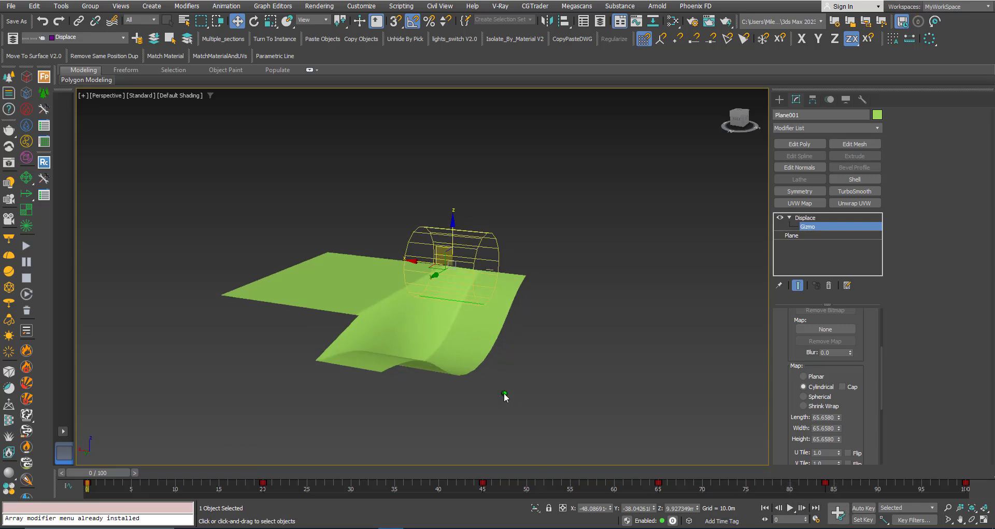
click(790, 510)
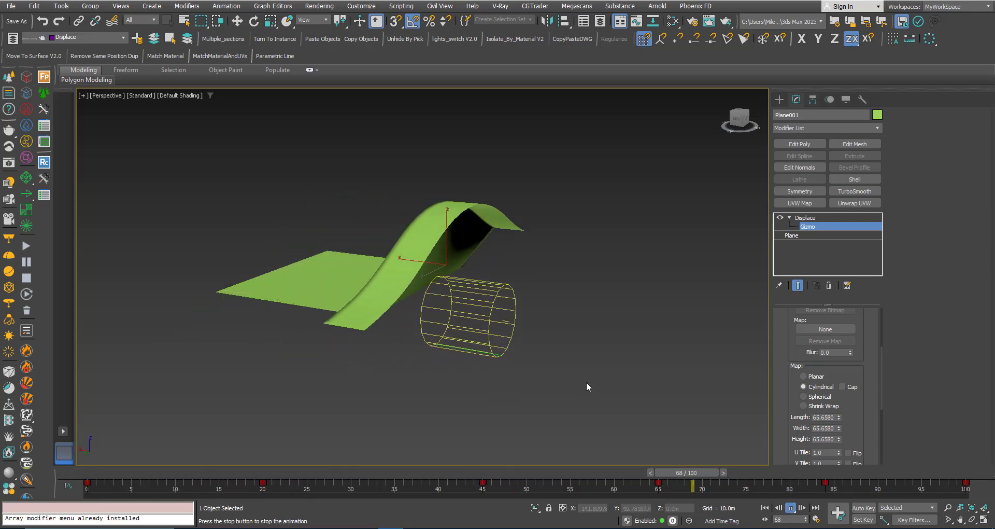
click(791, 508)
drag(554, 473, 99, 472)
Step: Leave the Displace gizmo sub-object level and add a TurboSmooth modifier on top of Displace
click(812, 219)
click(811, 218)
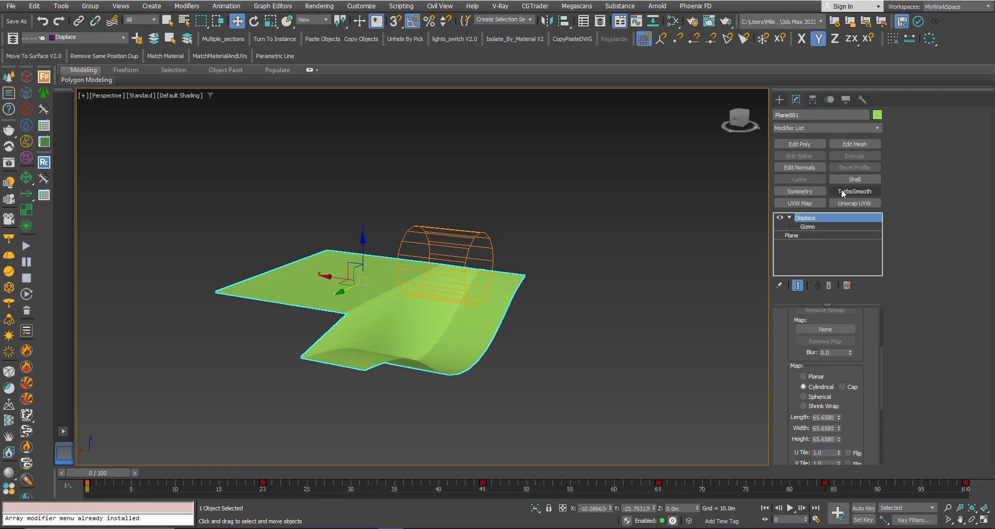
click(843, 191)
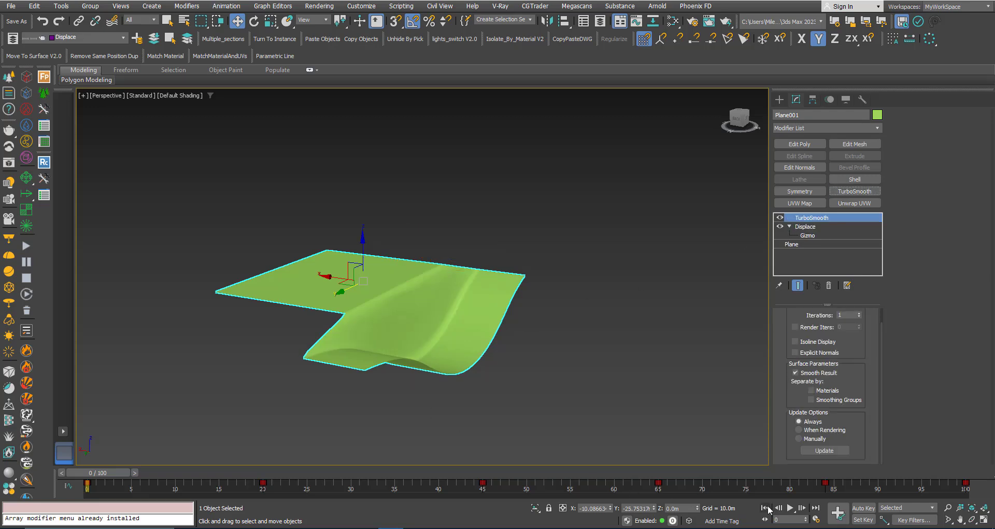
Step: Play the smoothed plane's animation to review its motion, stop it, and rewind to frame 0
click(789, 507)
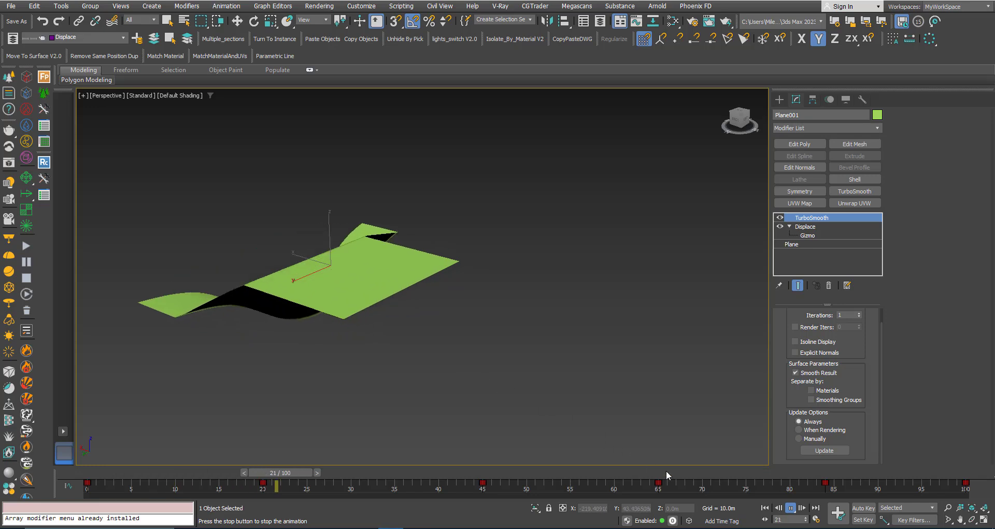
key(/)
key(w)
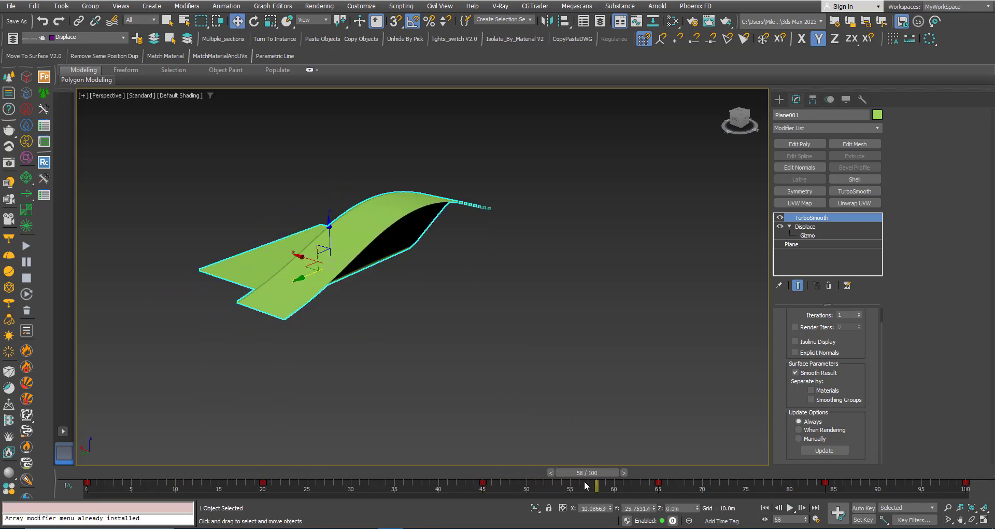
drag(589, 472, 93, 460)
middle_drag(409, 280, 460, 287)
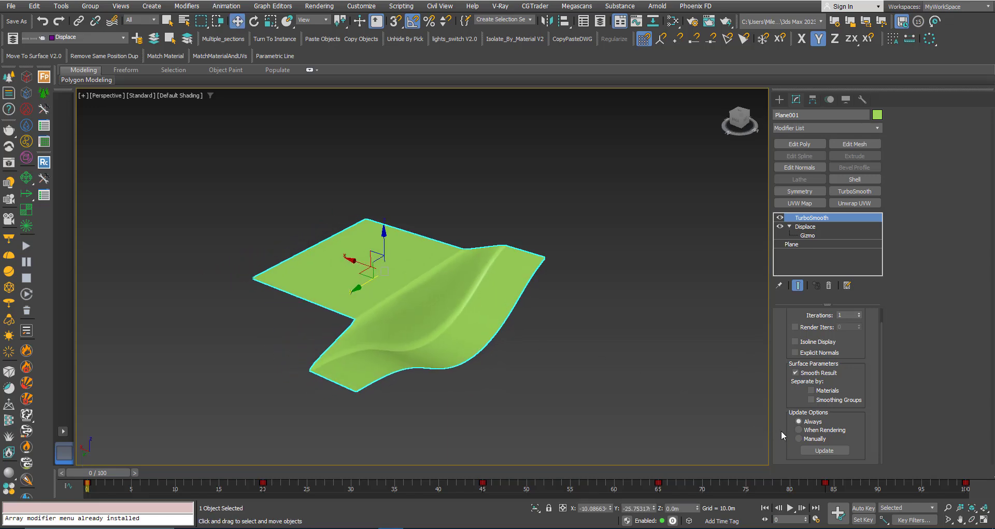